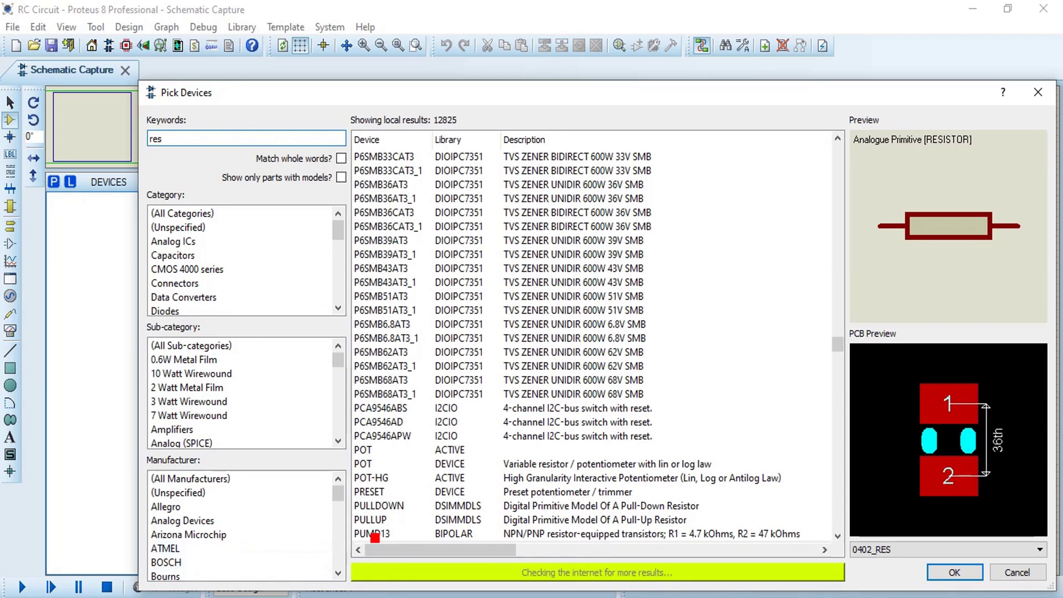
Add the RES resistor and CAP capacitor to the device list, then select RES
scroll(420, 496, down, 2)
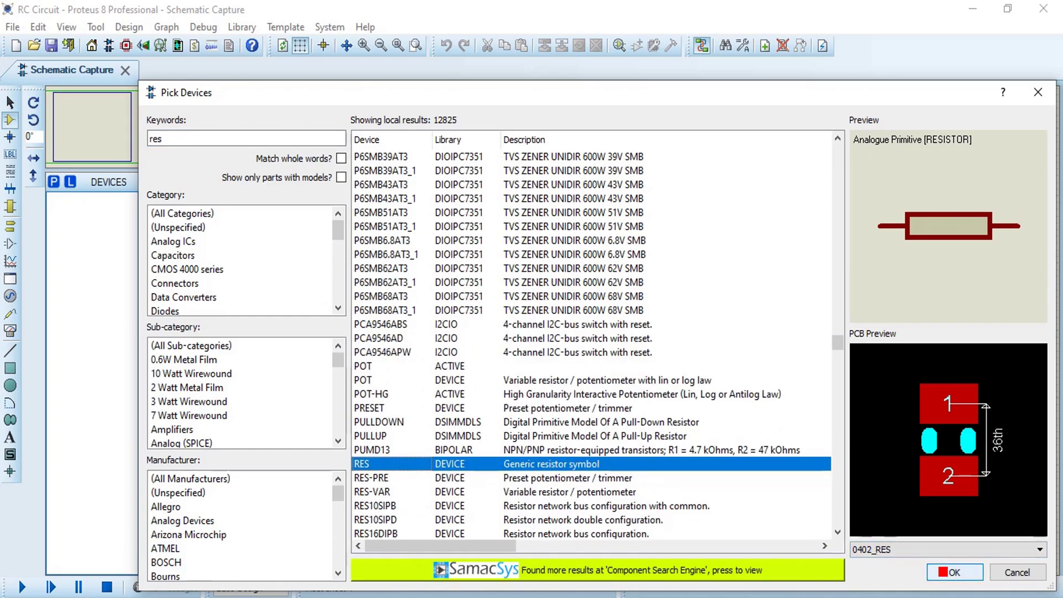
click(954, 571)
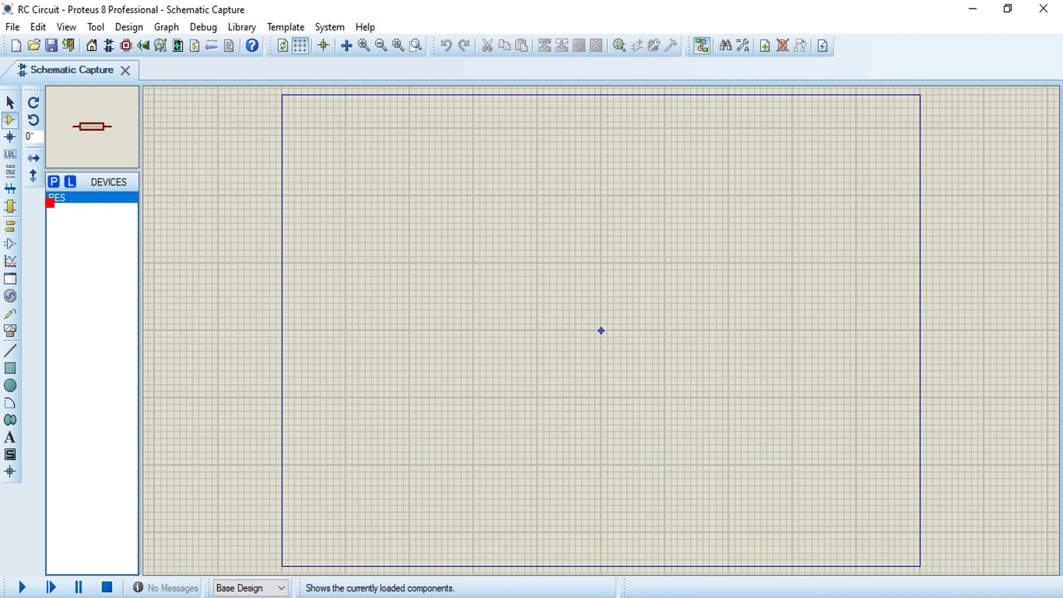
click(53, 181)
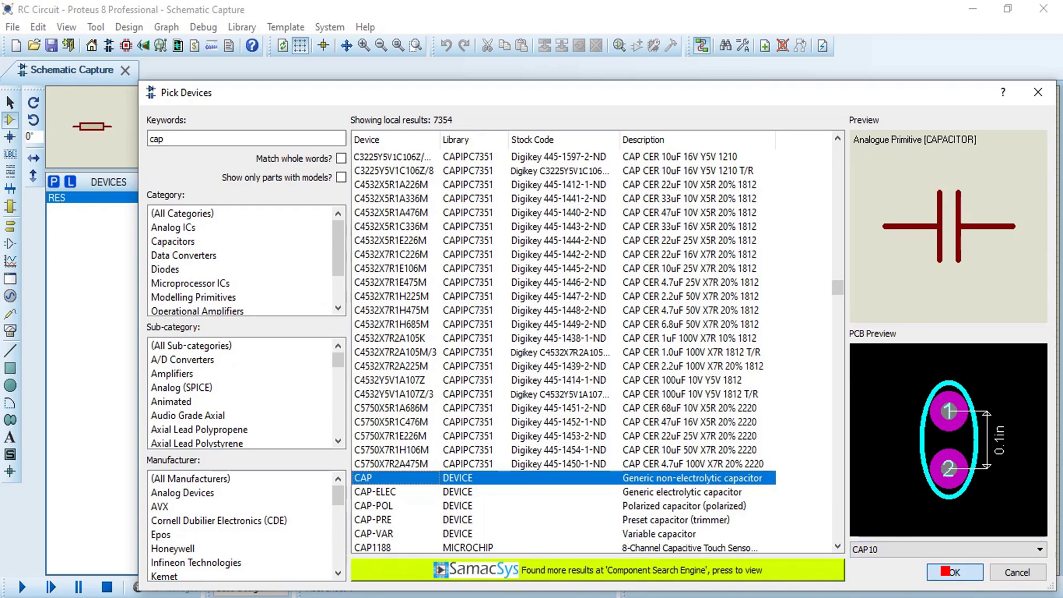
click(945, 571)
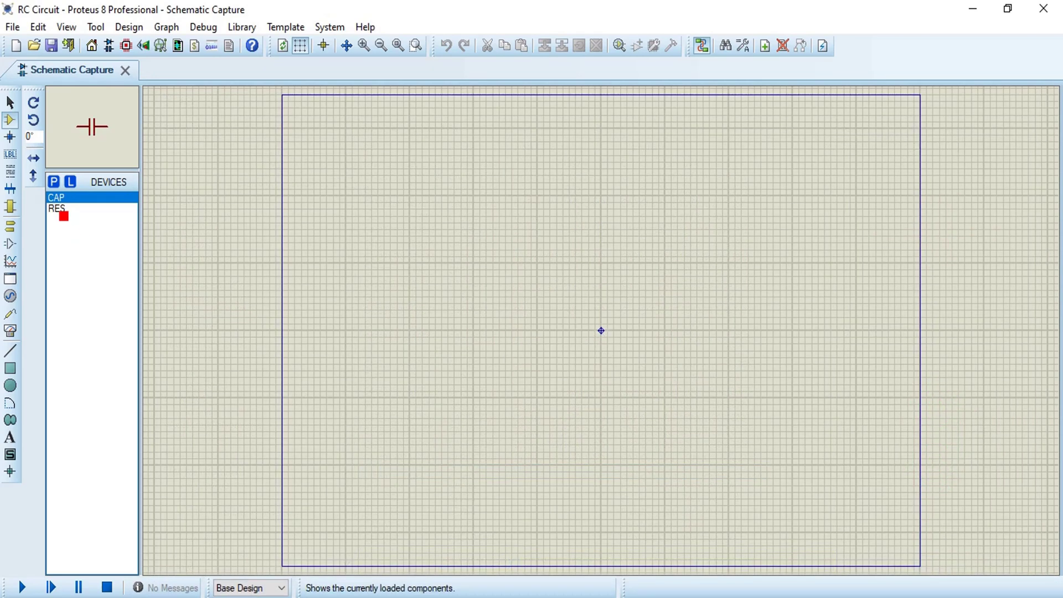
click(57, 207)
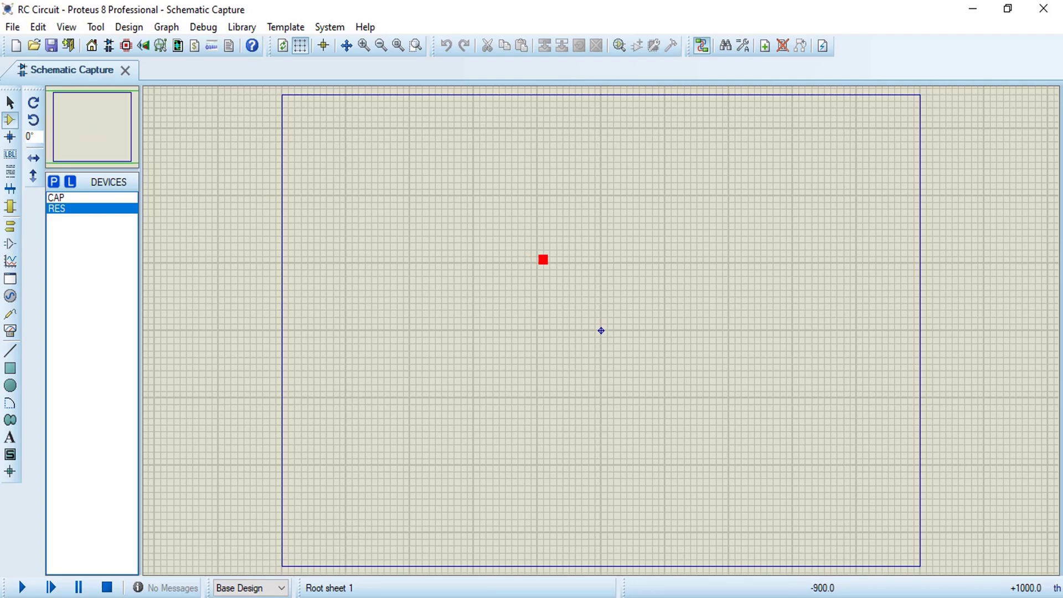
Place resistor R1 on the sheet and capacitor C1 to its right
click(543, 259)
click(593, 261)
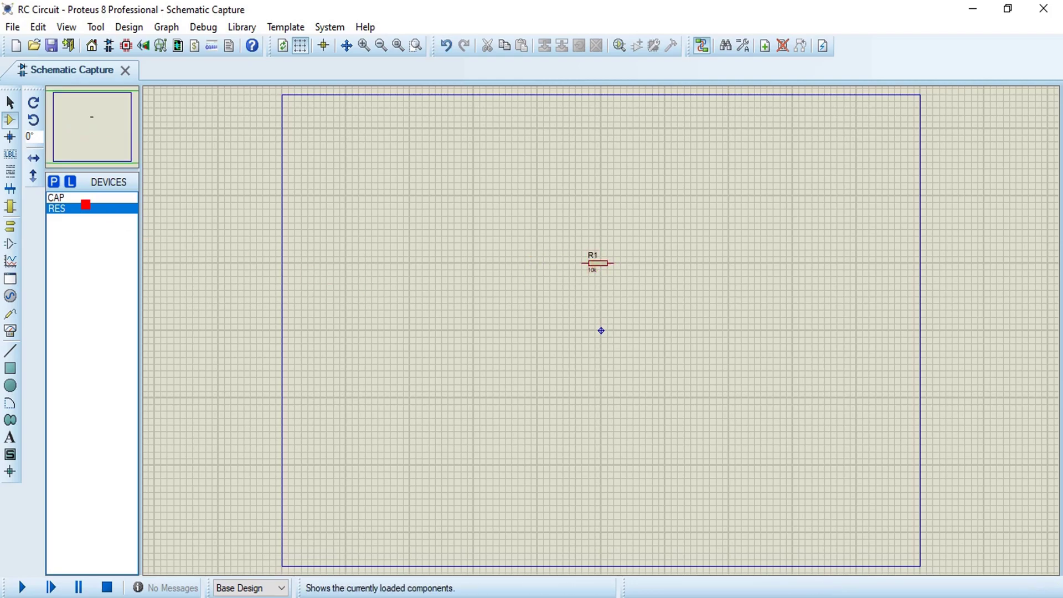
click(56, 198)
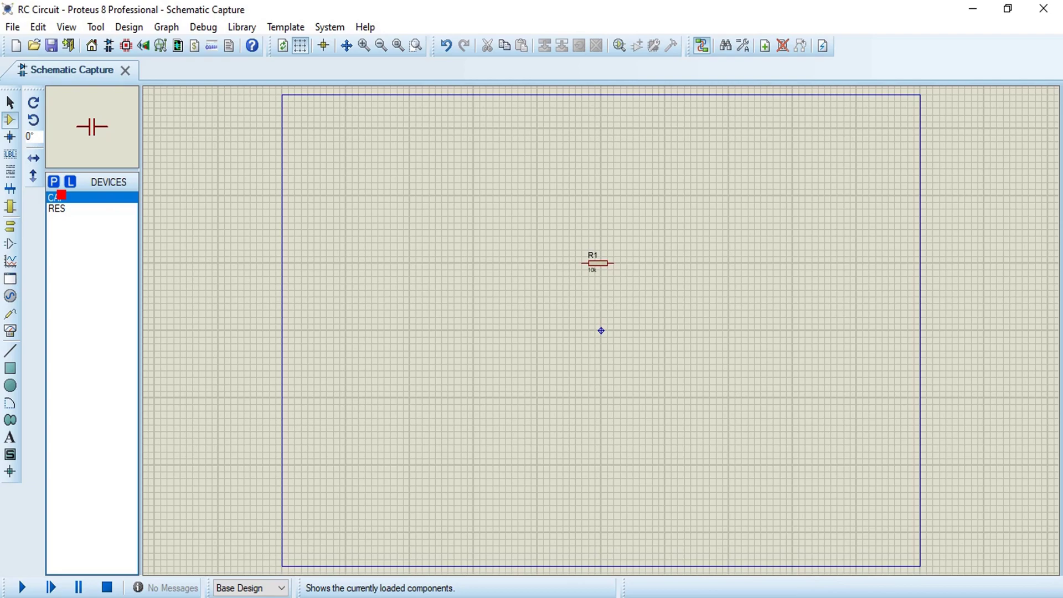
click(665, 299)
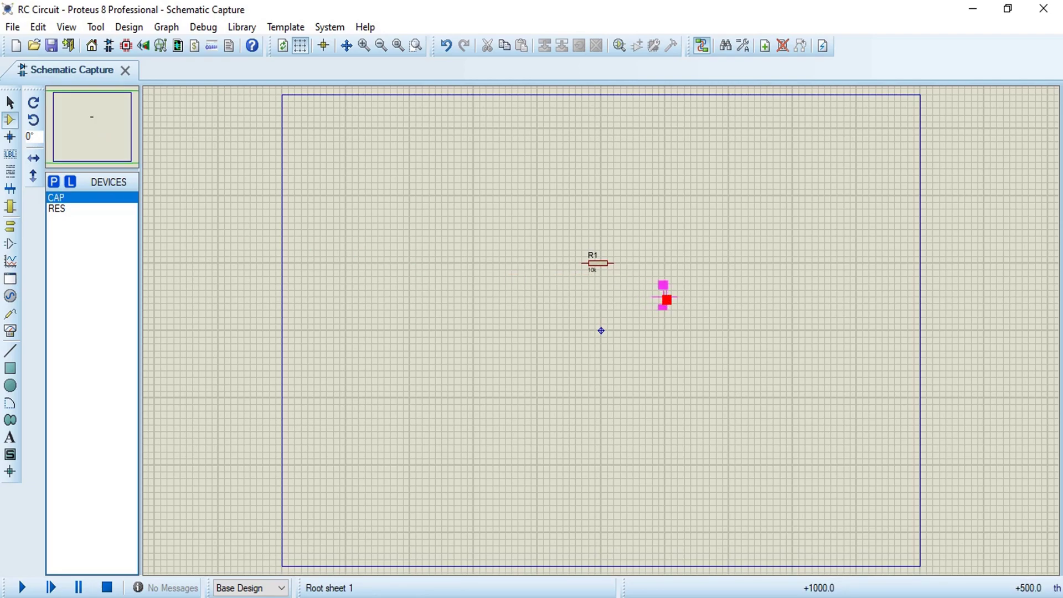
click(667, 300)
Rotate capacitor C1 so its leads run vertically
right_click(664, 295)
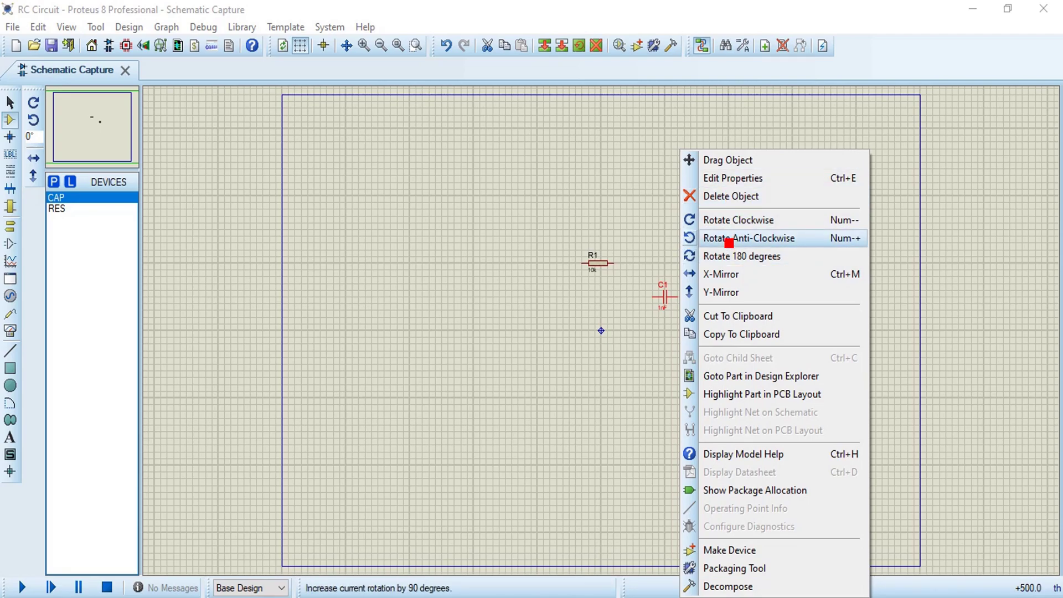
click(729, 219)
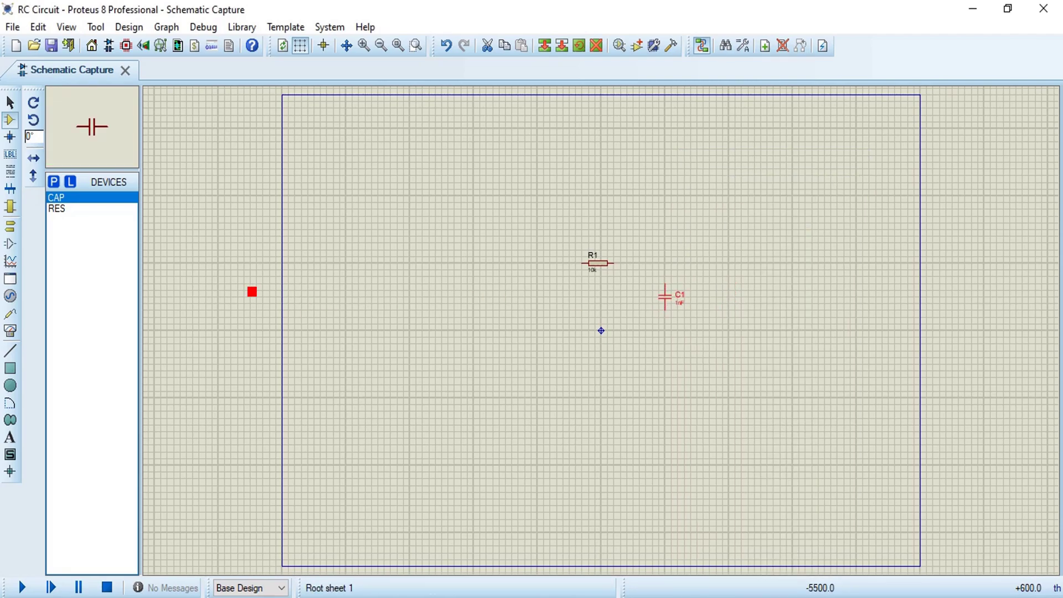
click(10, 331)
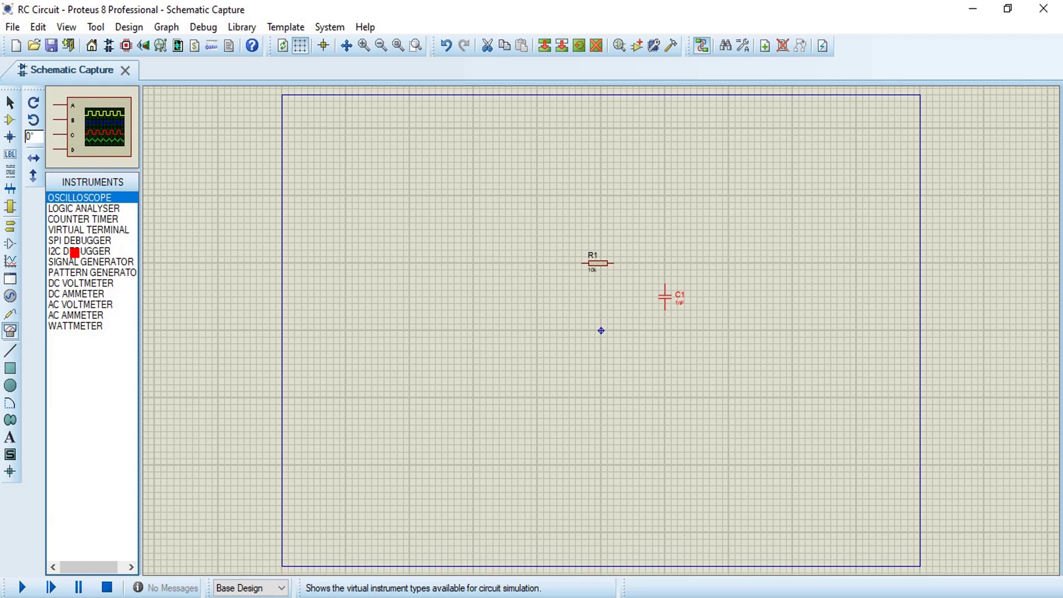
Place a signal generator left of R1 and a ground terminal below the circuit
click(78, 261)
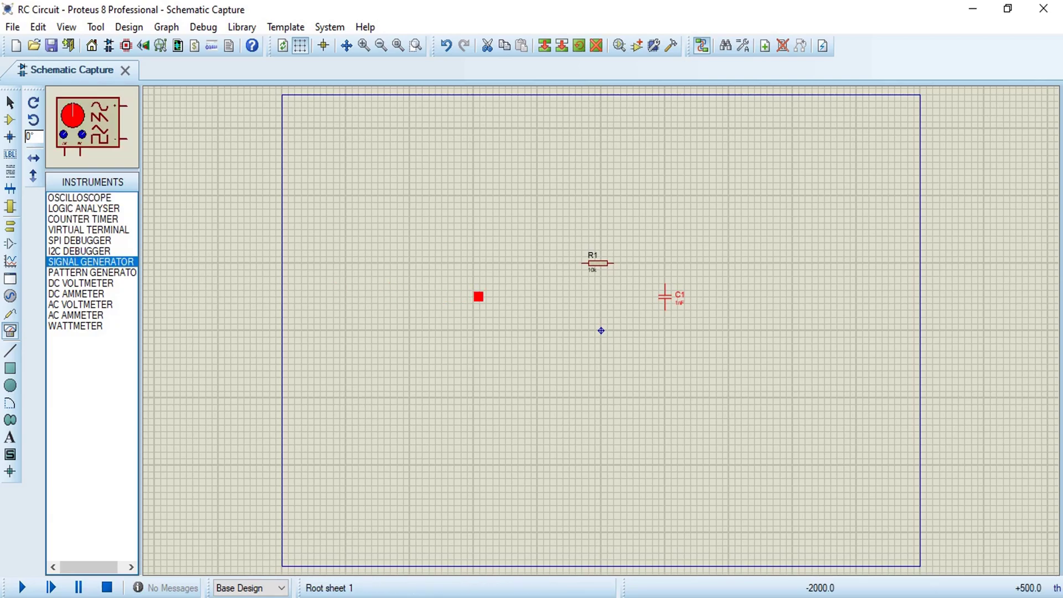
click(479, 296)
click(486, 296)
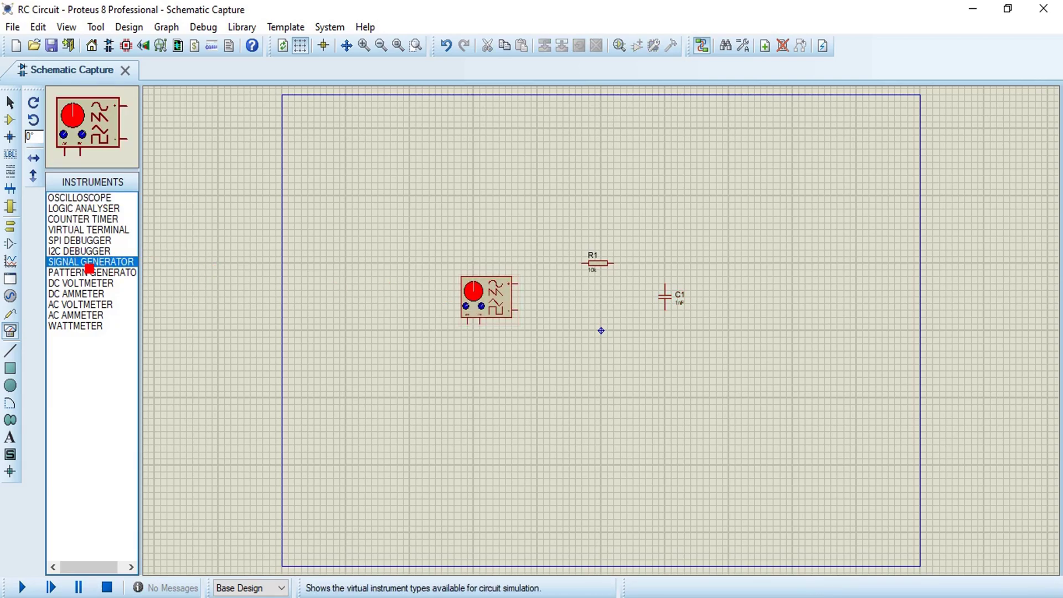
click(10, 226)
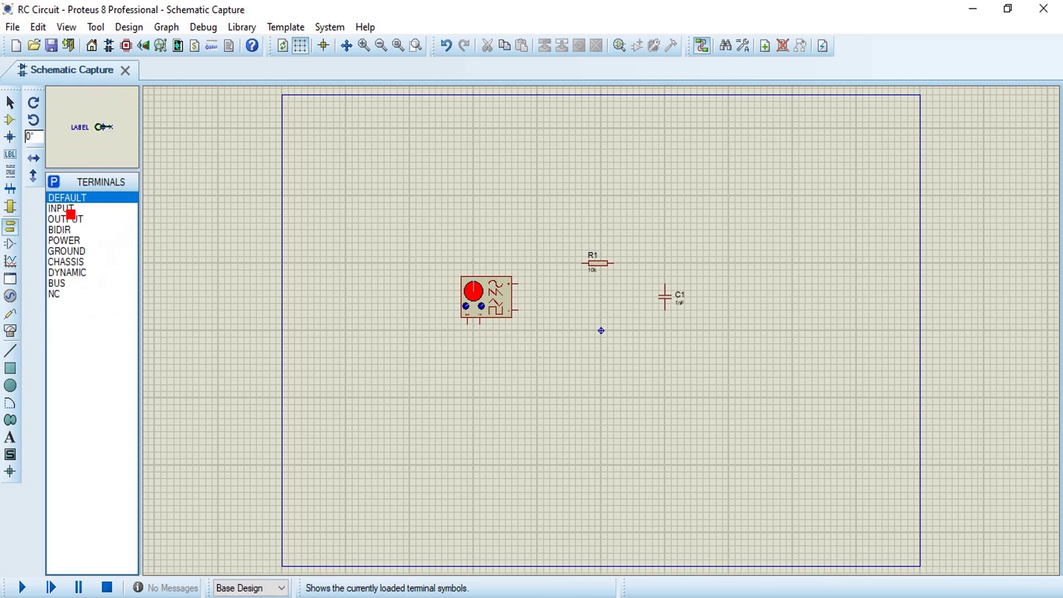
click(69, 250)
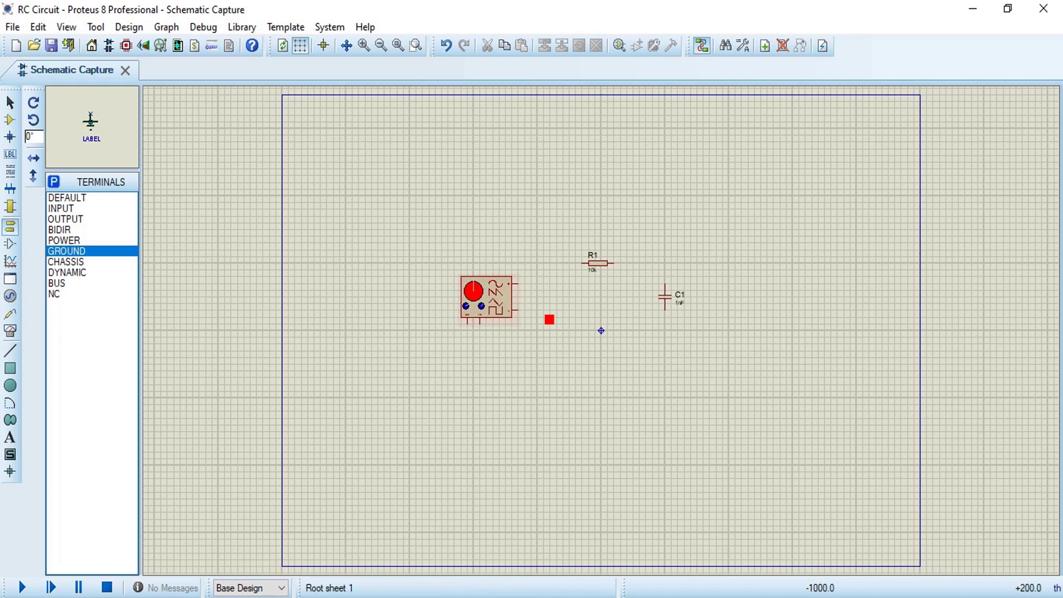
click(600, 344)
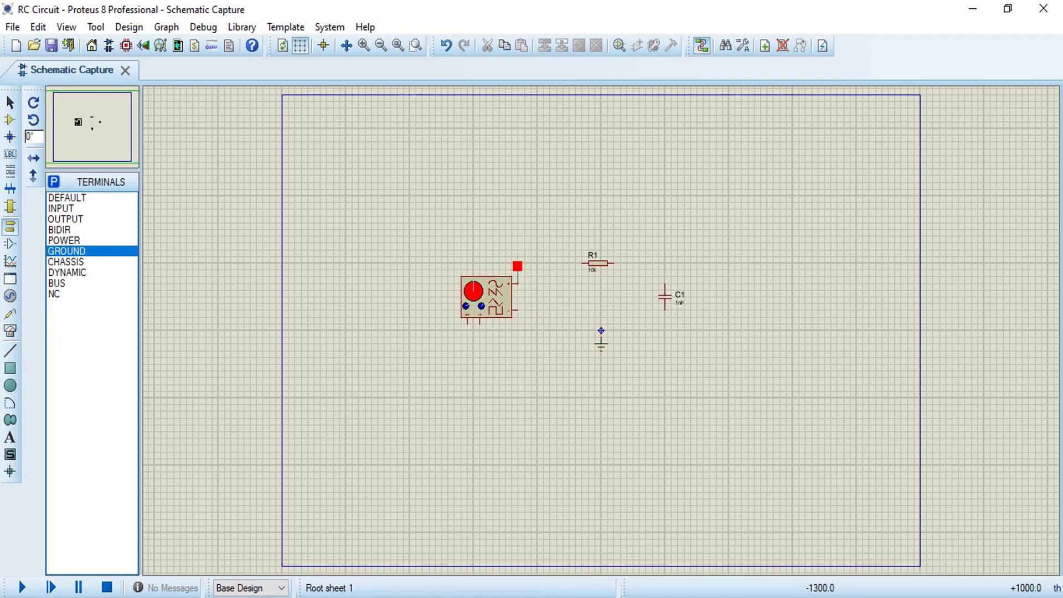
Wire generator to R1, R1 to C1, and C1 and the generator's lower output to ground
click(517, 267)
click(587, 263)
click(613, 263)
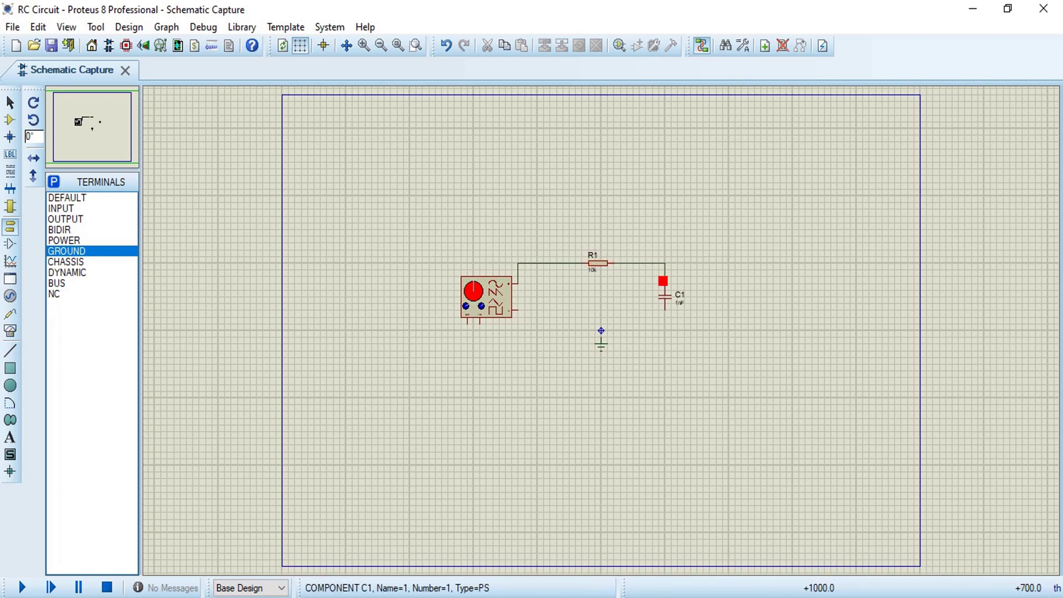
click(664, 282)
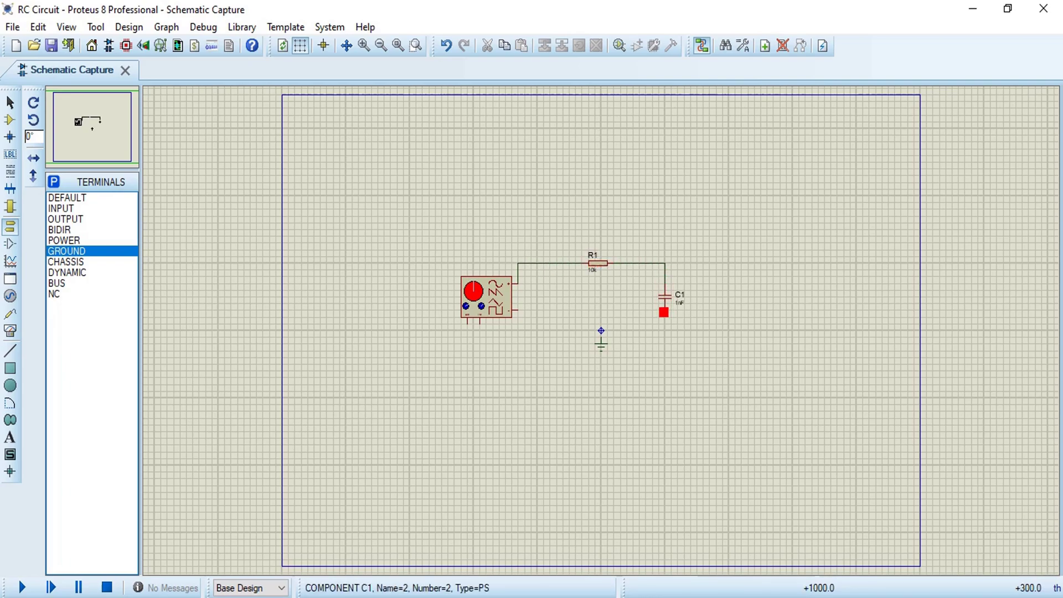
click(664, 310)
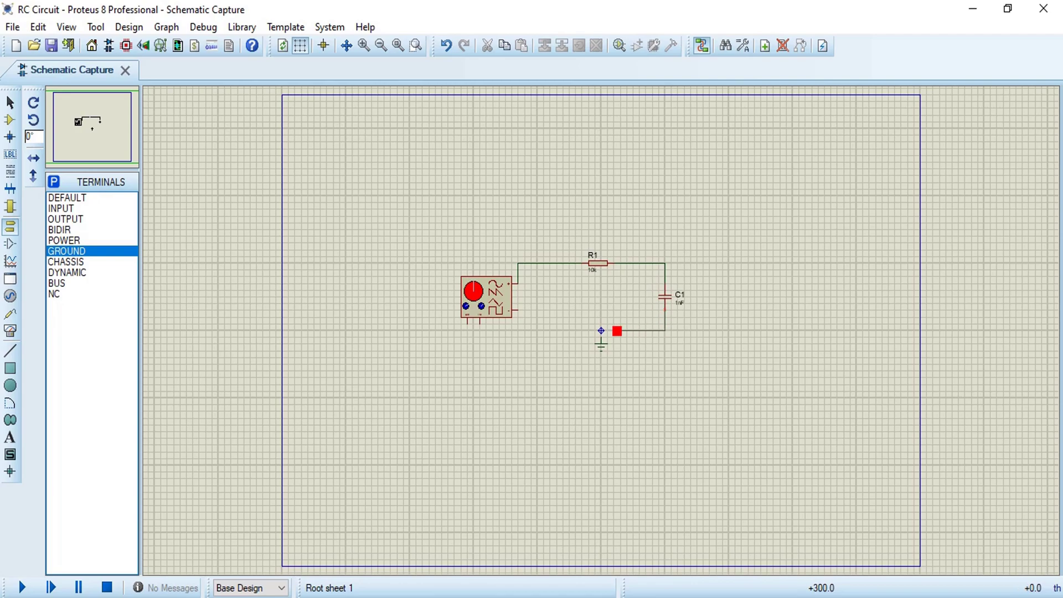
click(601, 331)
click(519, 323)
click(600, 330)
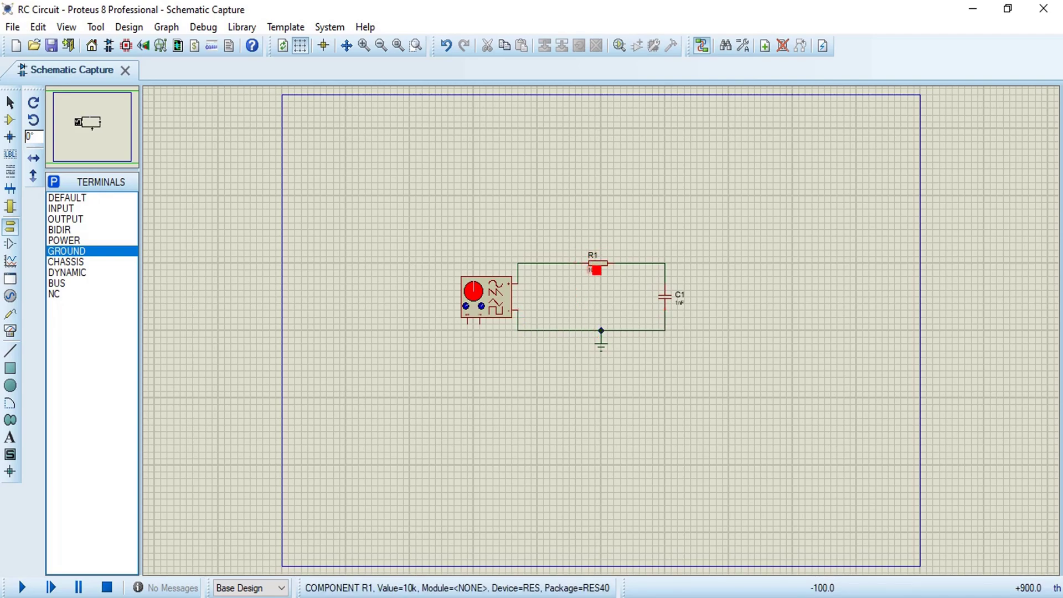
Change resistor R1's part reference to RESISTOR
double_click(596, 272)
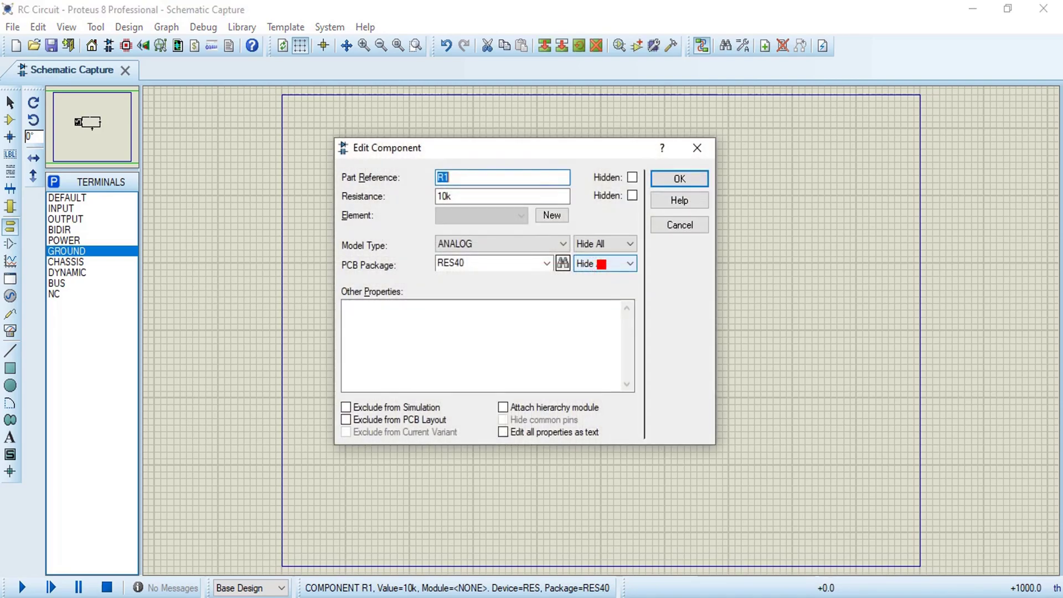
click(450, 178)
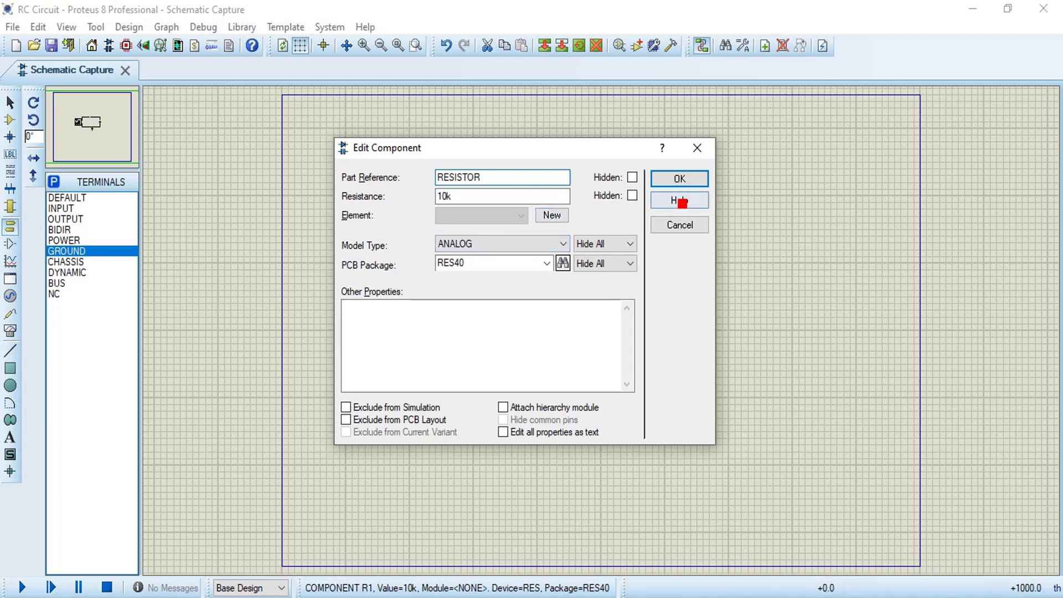
click(681, 181)
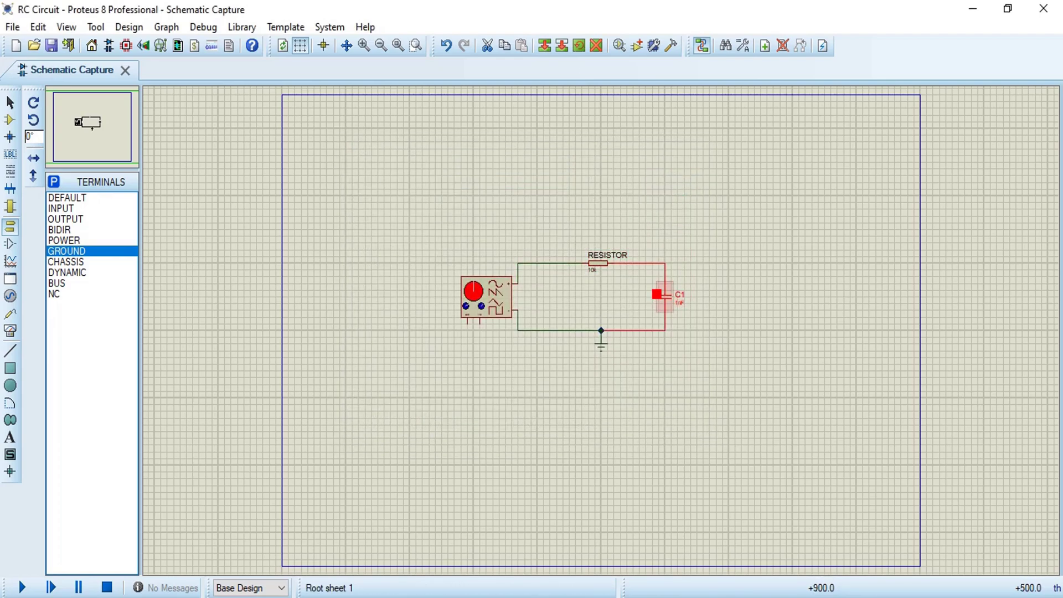
Rename capacitor C1 to CAPACITOR and set its value to 0.1uF
double_click(664, 294)
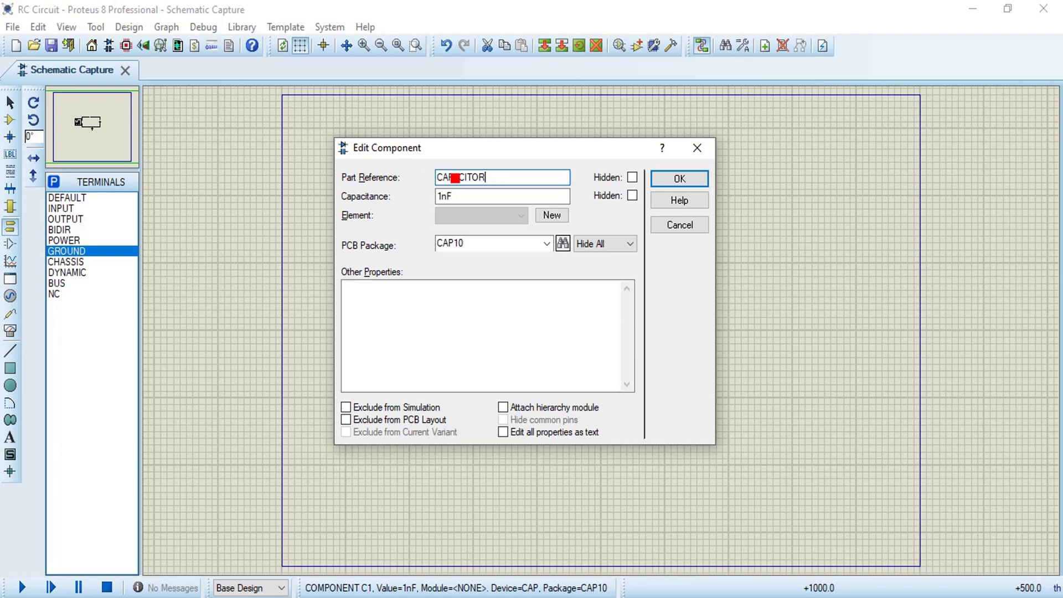
click(445, 194)
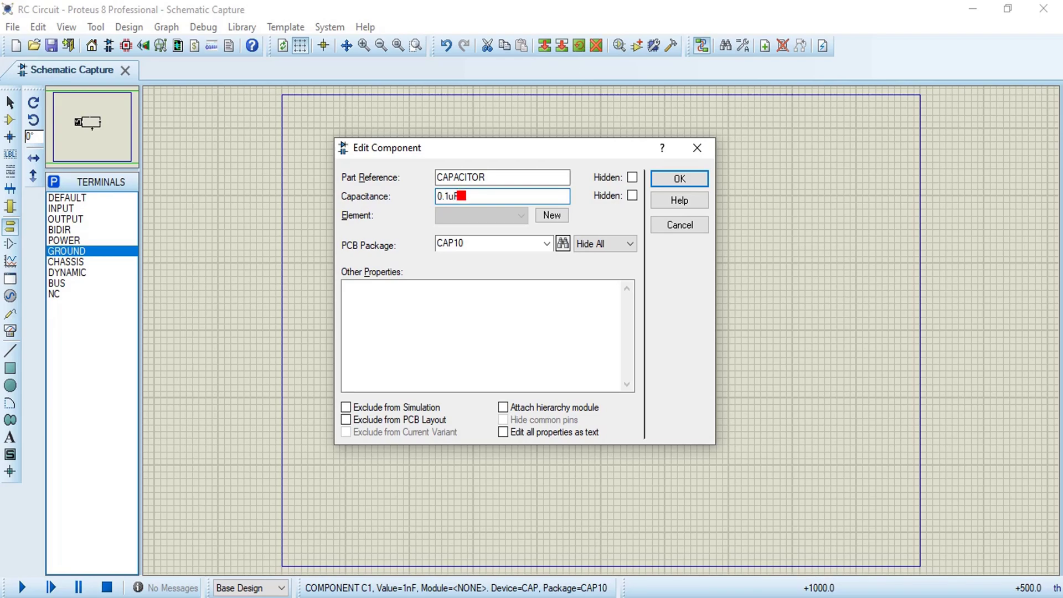
click(680, 178)
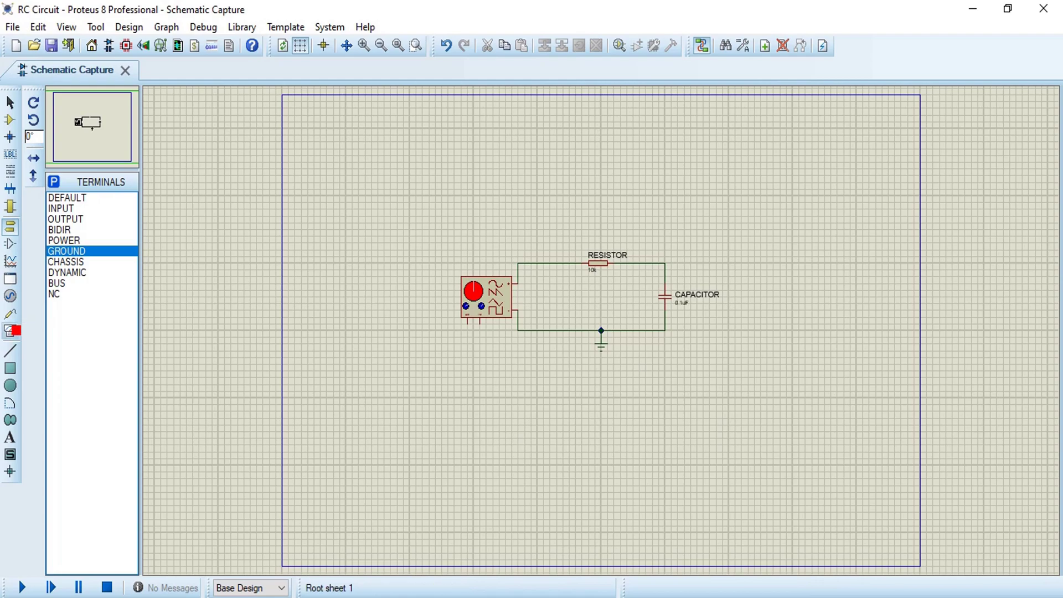
click(10, 331)
click(81, 197)
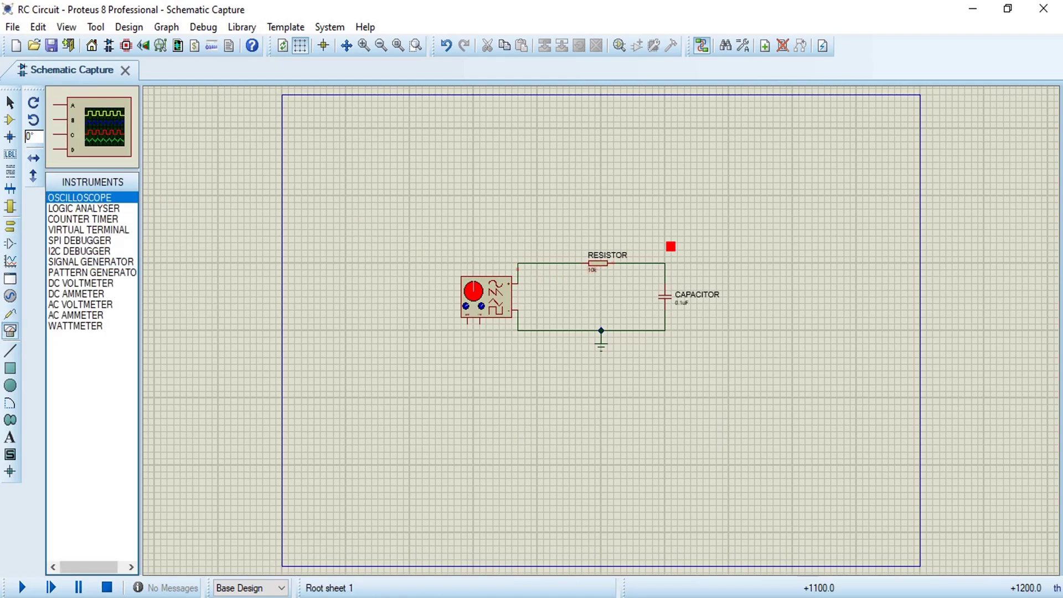
Place an oscilloscope, wiring channel A to the resistor input and channel B to the RC node
click(751, 241)
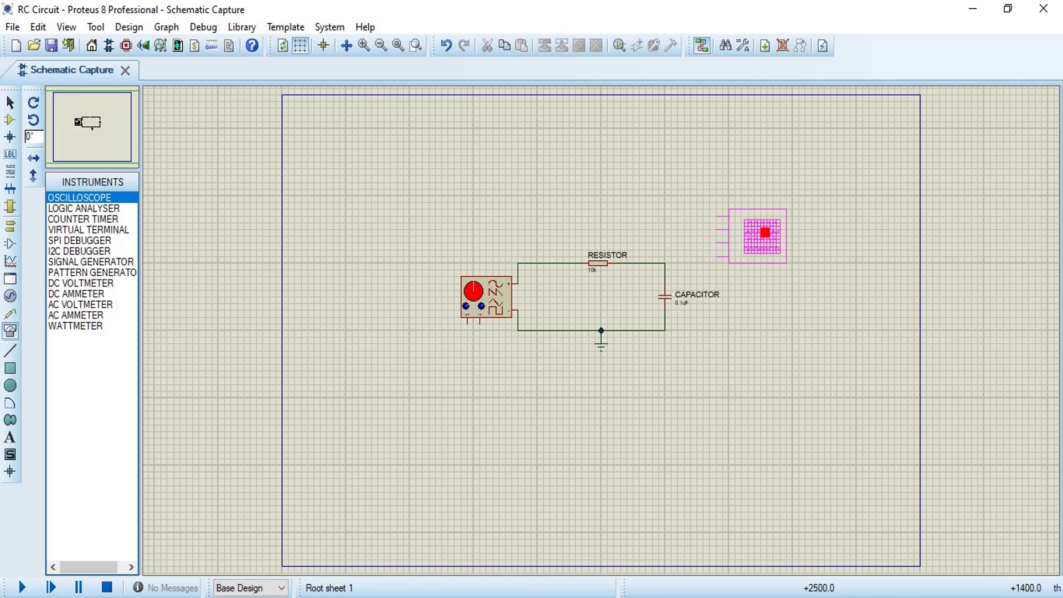
click(756, 236)
click(745, 216)
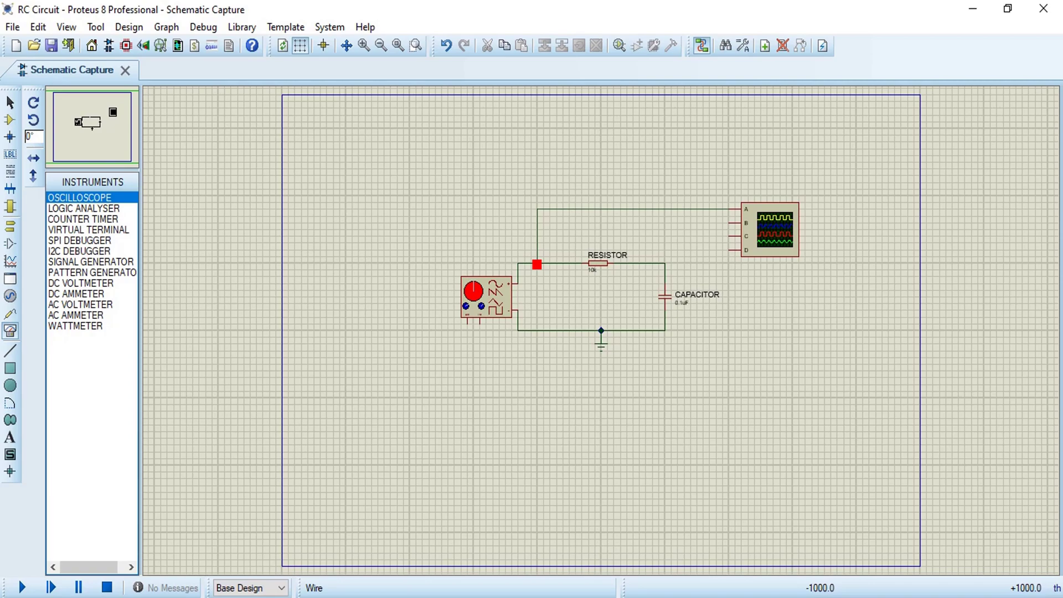
click(536, 265)
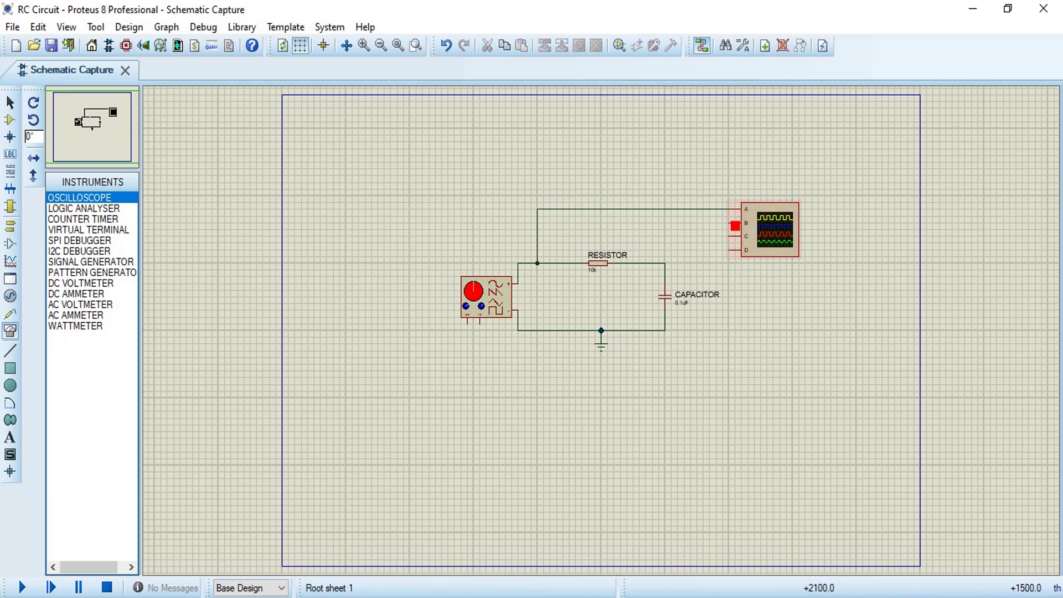
click(728, 223)
click(665, 263)
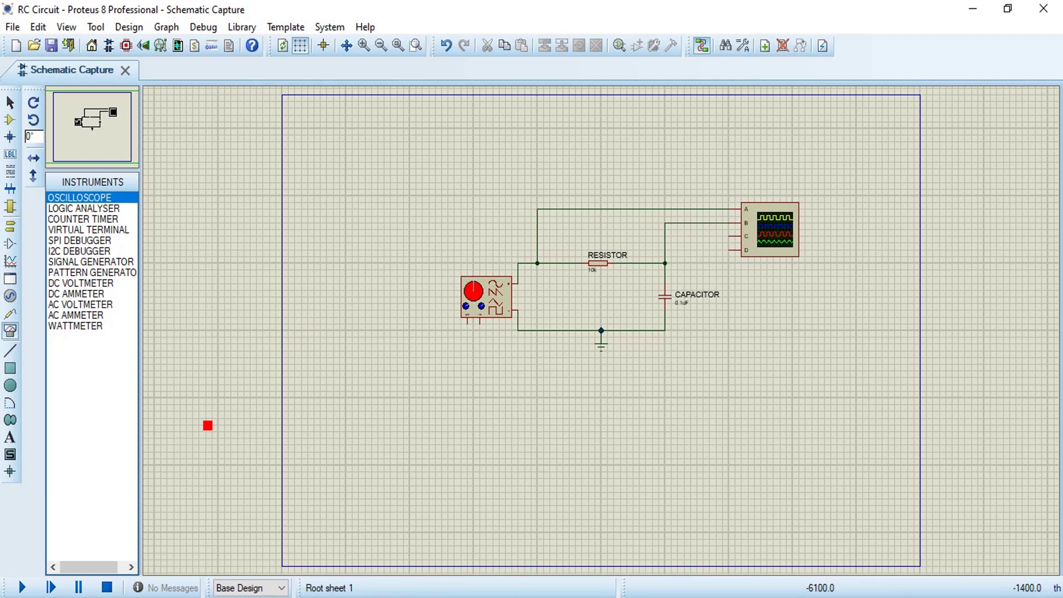
Start the simulation and move the oscilloscope and generator windows off the circuit
click(22, 587)
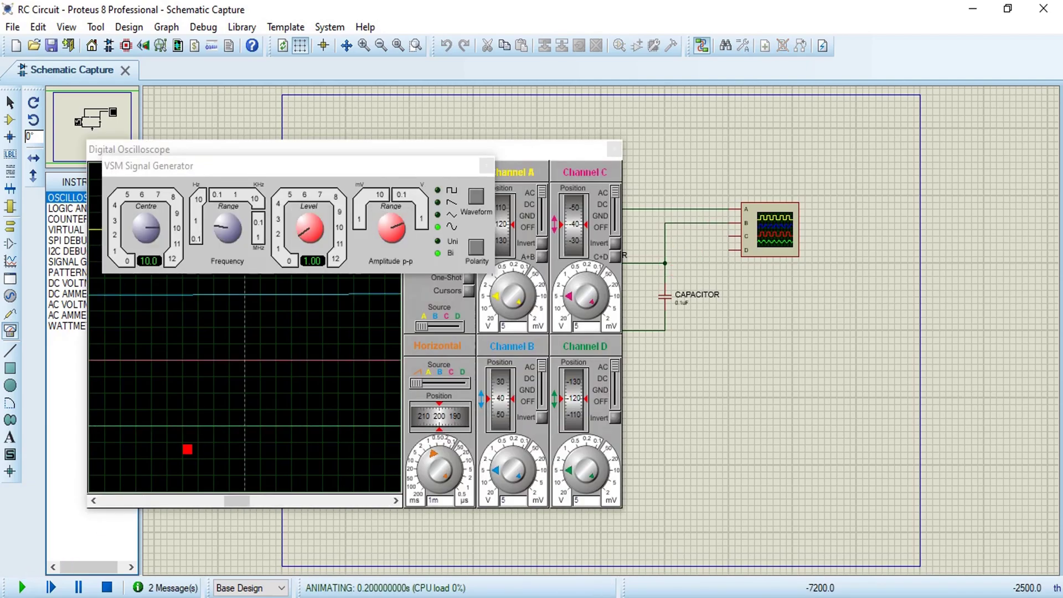
drag(517, 152, 951, 147)
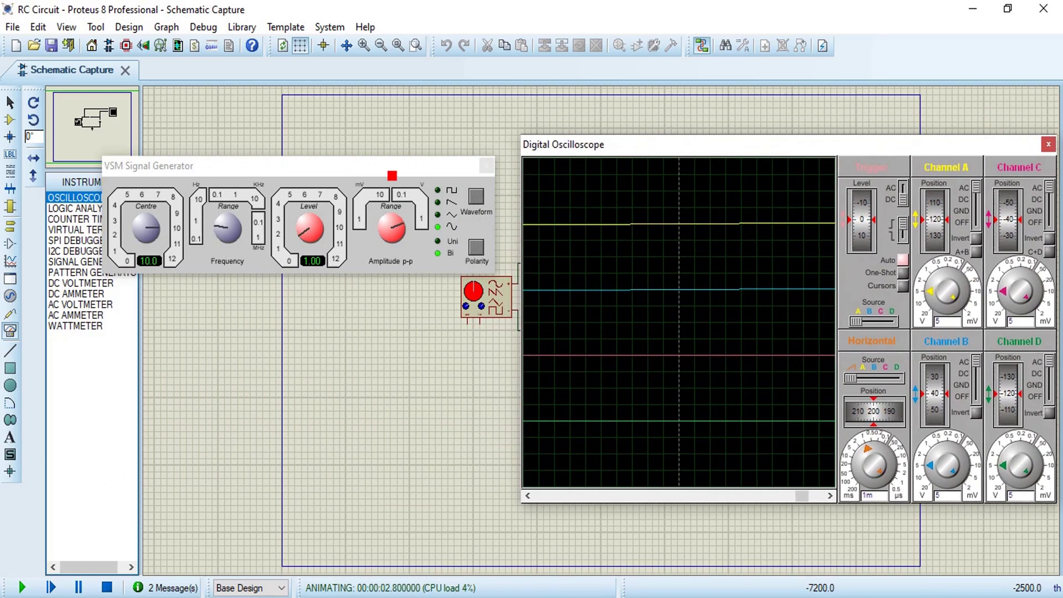
drag(390, 166, 383, 260)
drag(738, 138, 714, 128)
Set the generator to a unipolar square wave with level 10 and centre 100
click(463, 289)
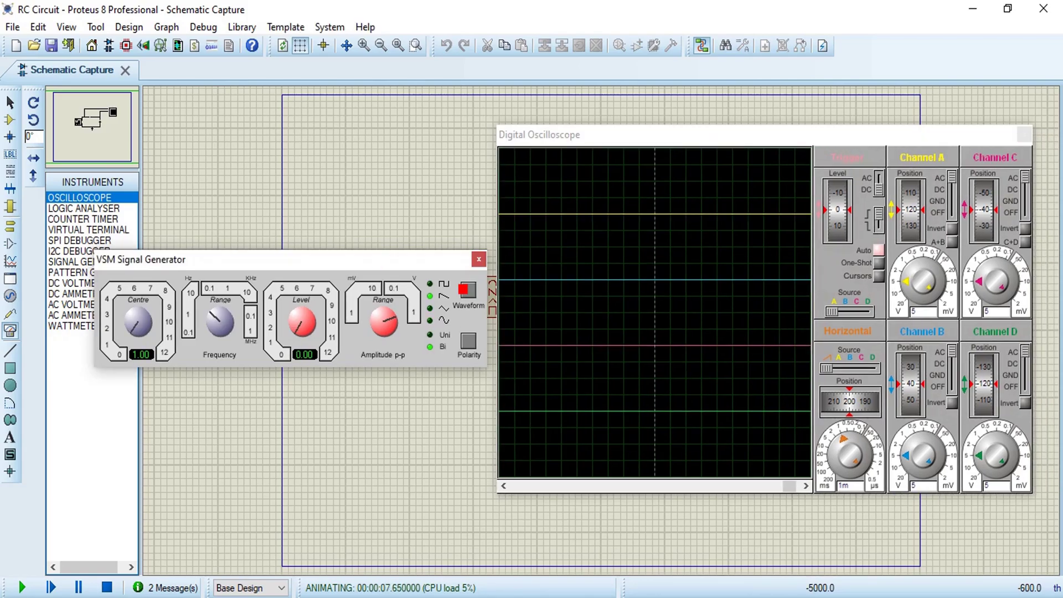
drag(294, 330, 308, 321)
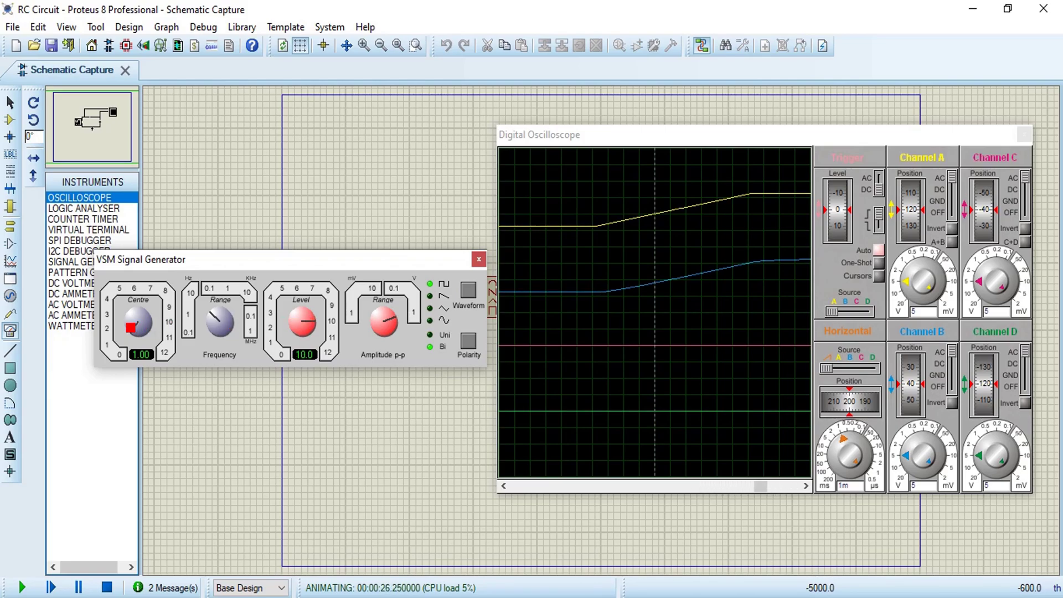
drag(130, 328, 151, 320)
click(468, 340)
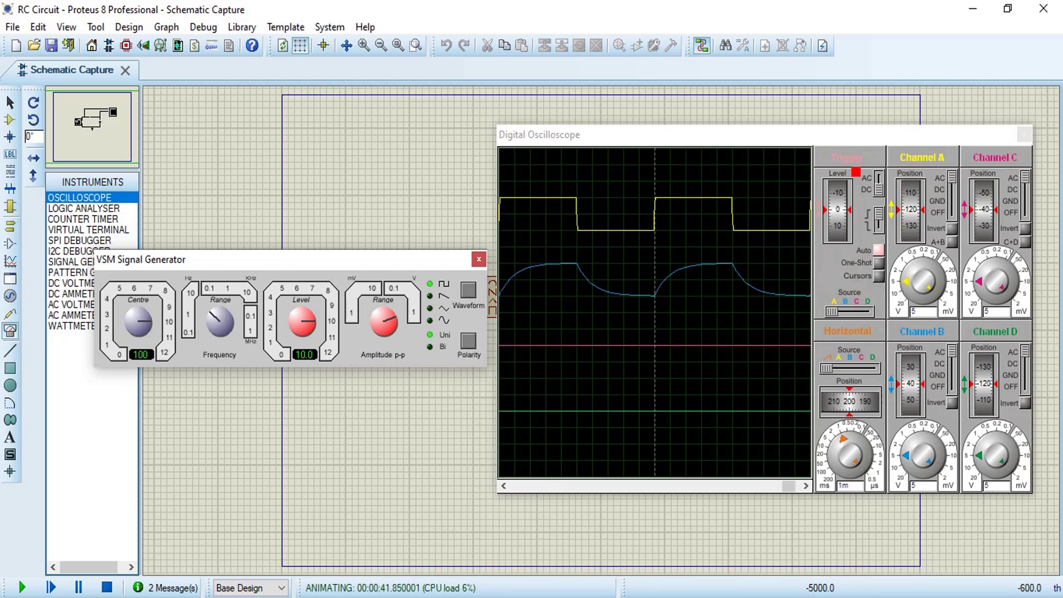
Rearrange the instrument windows and turn off oscilloscope channels C and D
drag(609, 135, 645, 153)
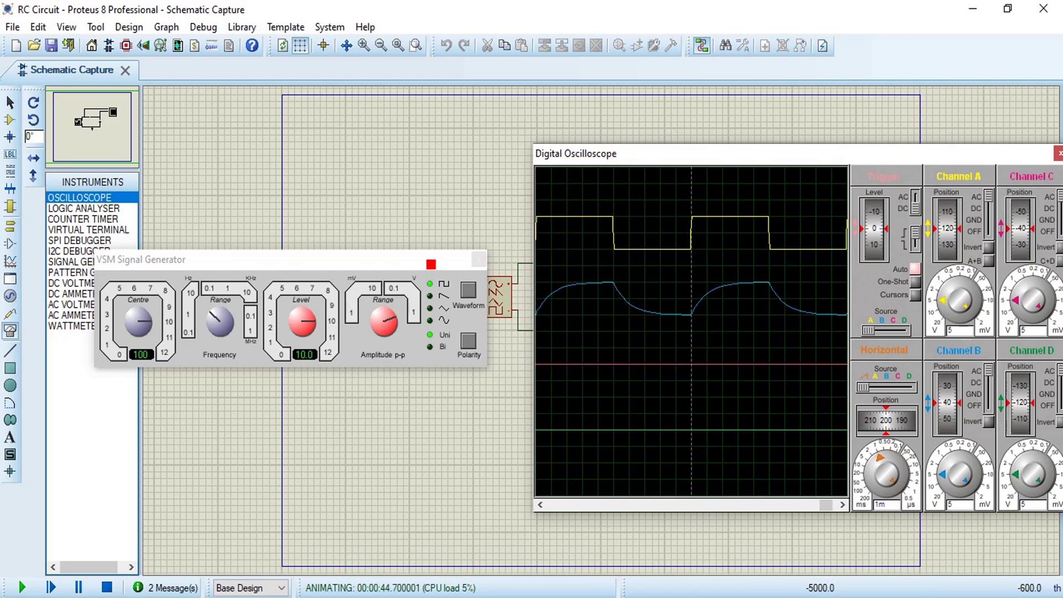
drag(431, 264, 336, 307)
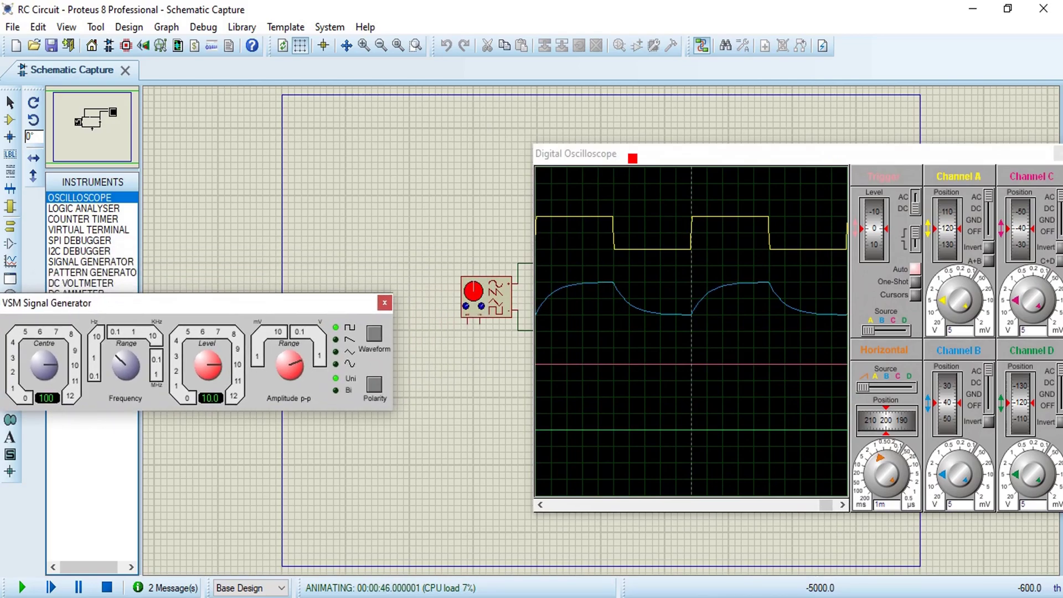
drag(631, 157, 514, 146)
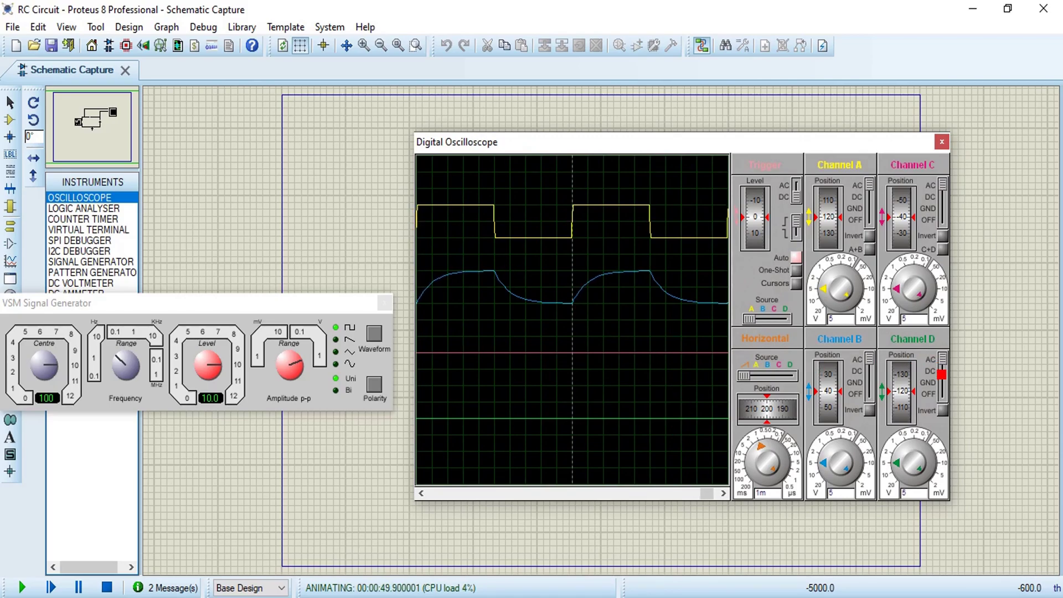
drag(941, 374, 940, 394)
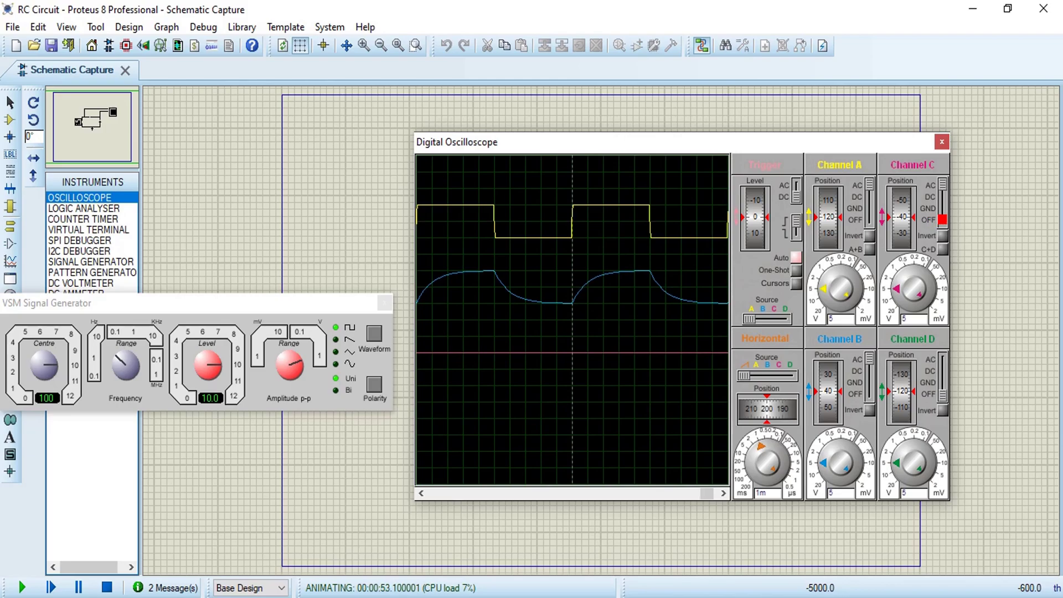
click(941, 220)
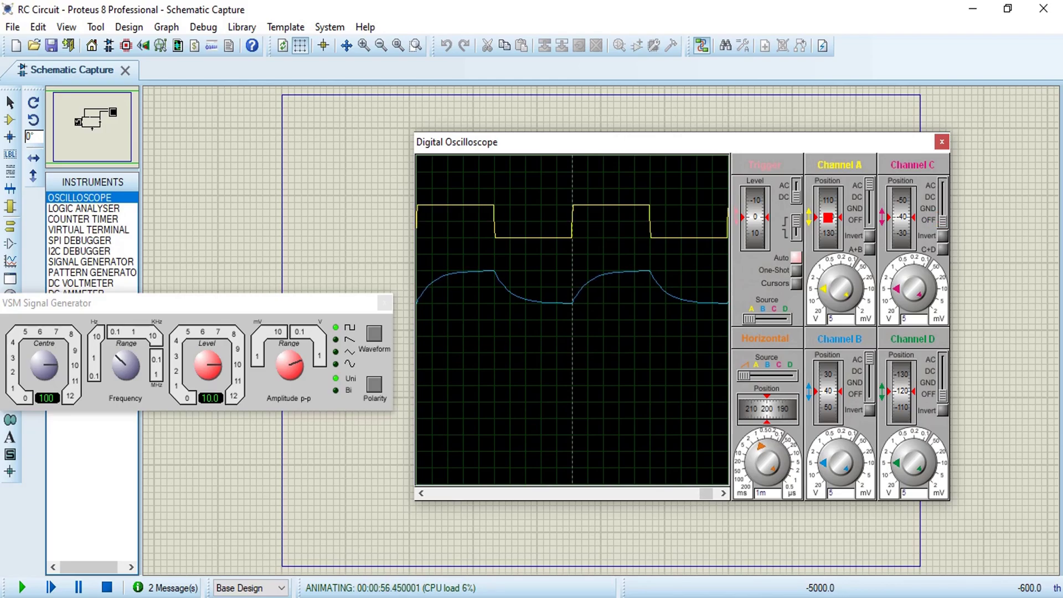
Set channels A and B to position 0 and 1 V/div, shifting traces left in time
drag(828, 218, 828, 232)
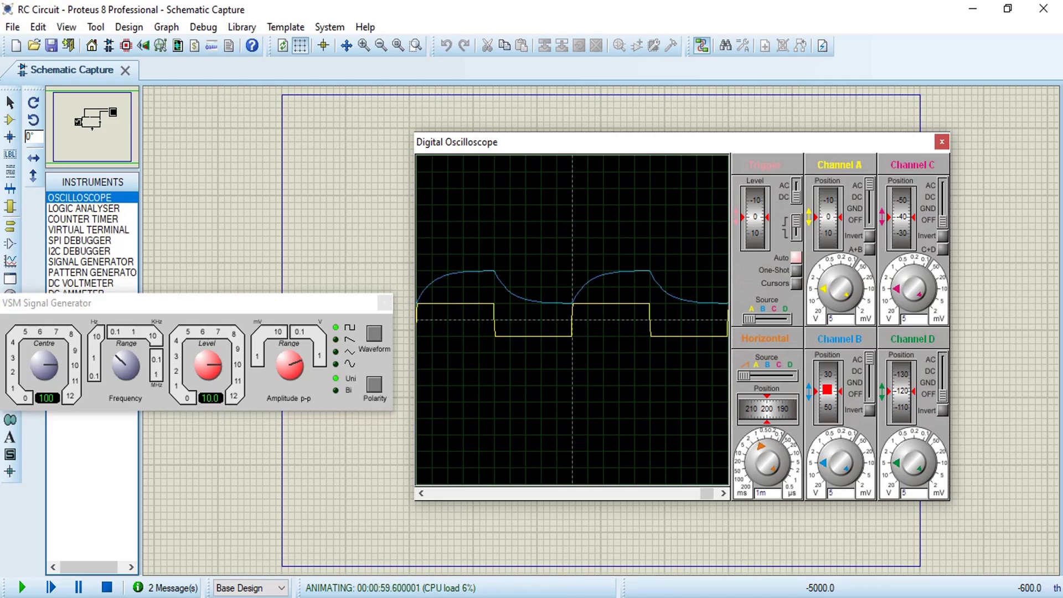
drag(827, 382, 827, 395)
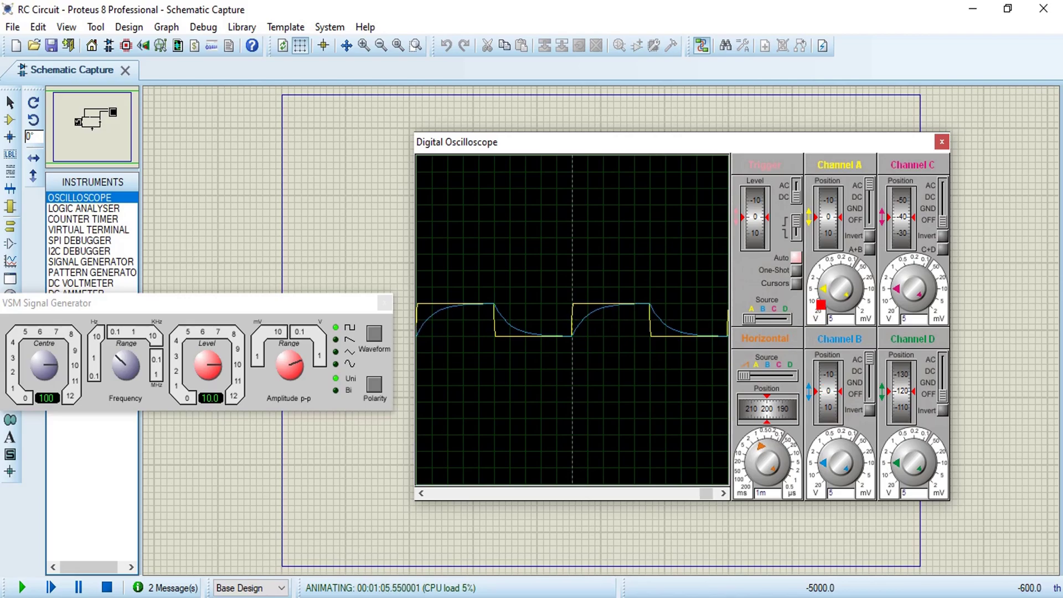
click(825, 277)
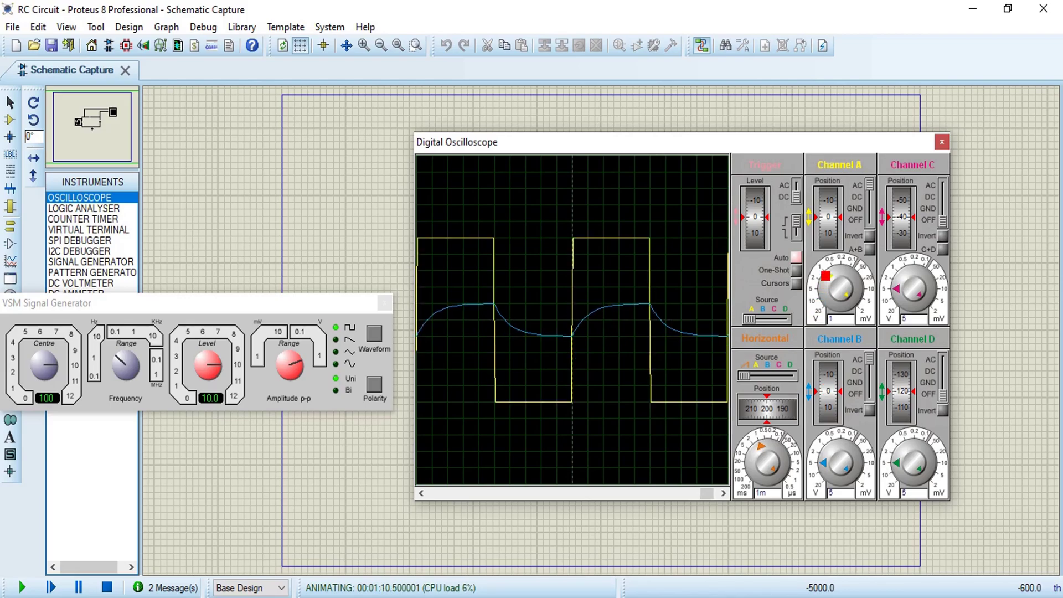
click(825, 444)
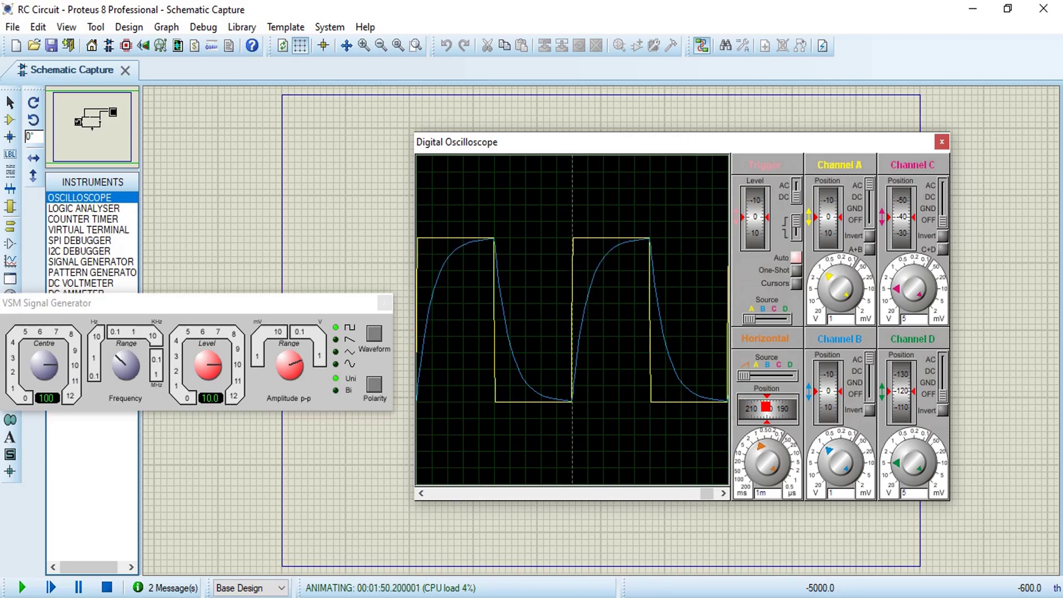
drag(762, 404, 740, 409)
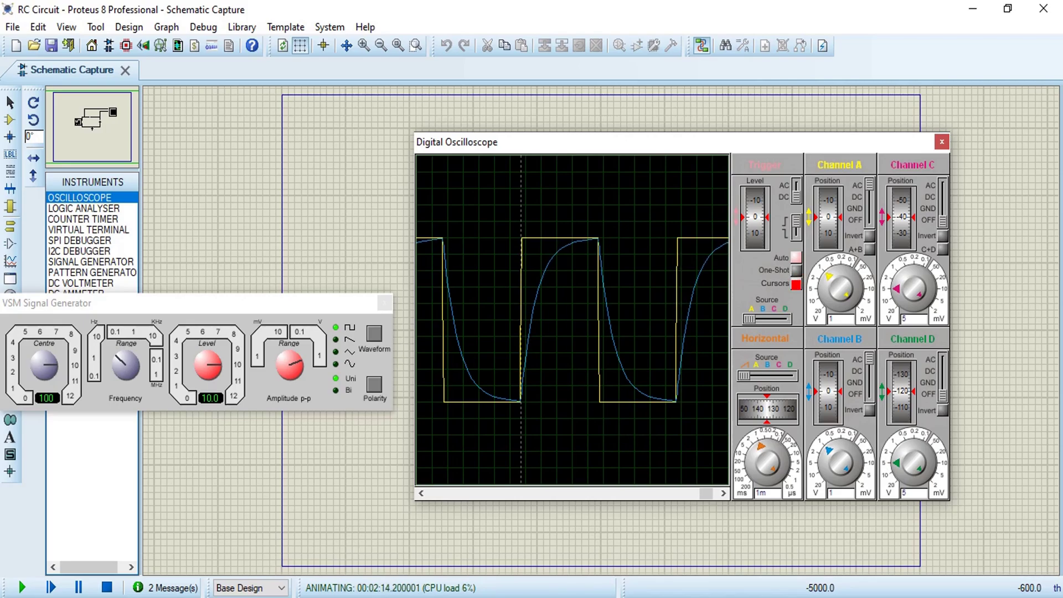
Measure the capacitor charge interval with scope cursors (about 1.30 ms), then close the oscilloscope
click(795, 285)
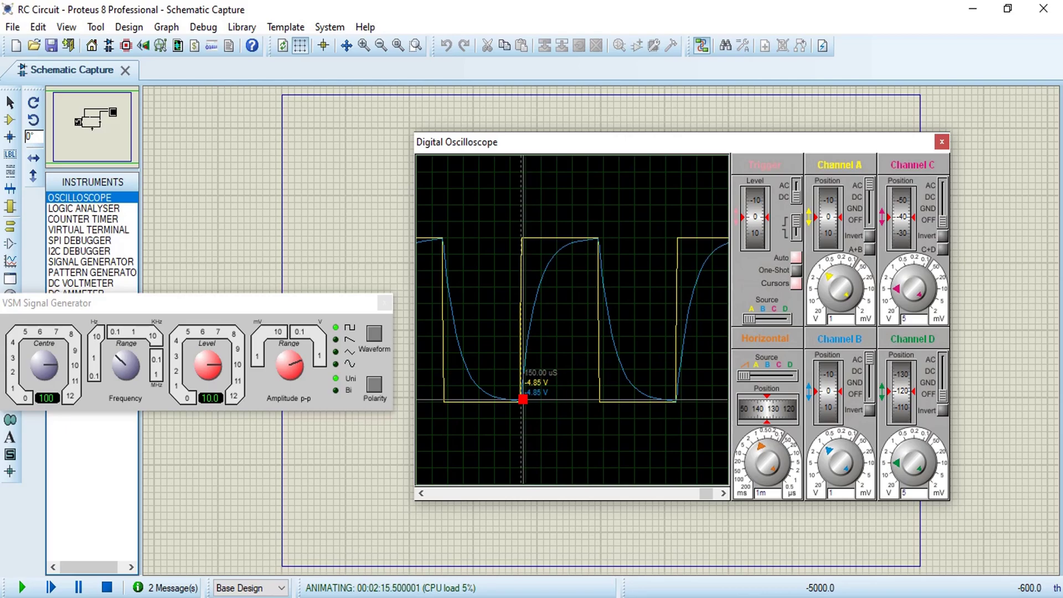
click(523, 398)
click(541, 399)
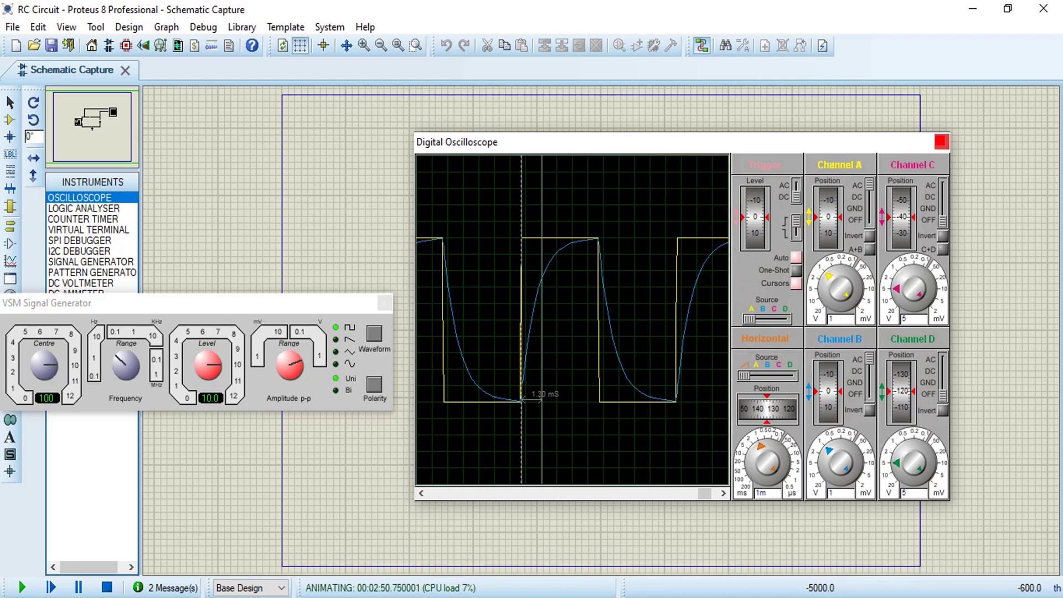
click(941, 142)
Stop the simulation and place voltage probe CAPACITOR(1) on the resistor–capacitor node
click(107, 588)
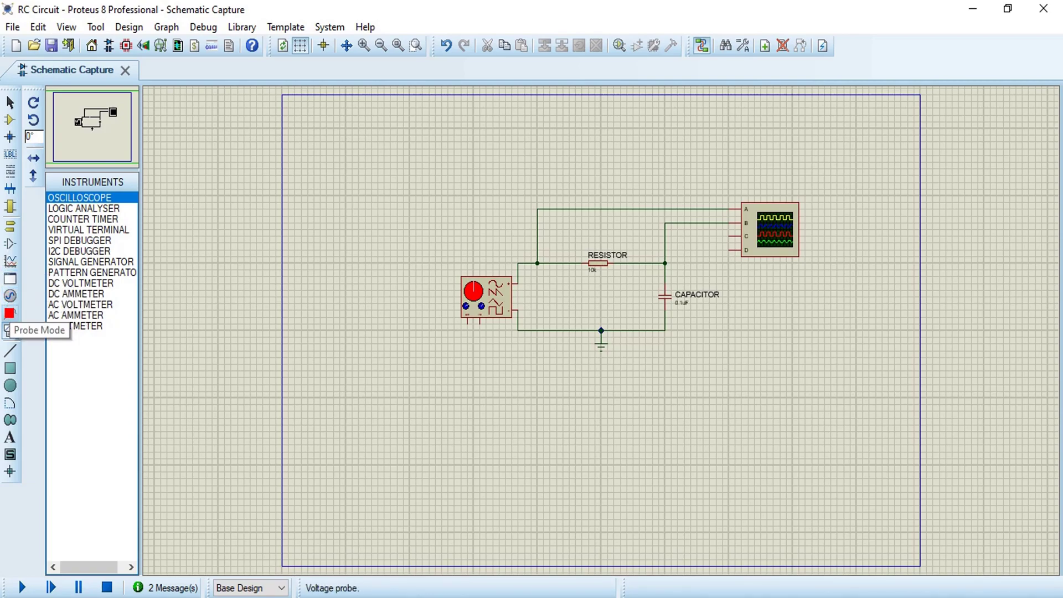
click(10, 313)
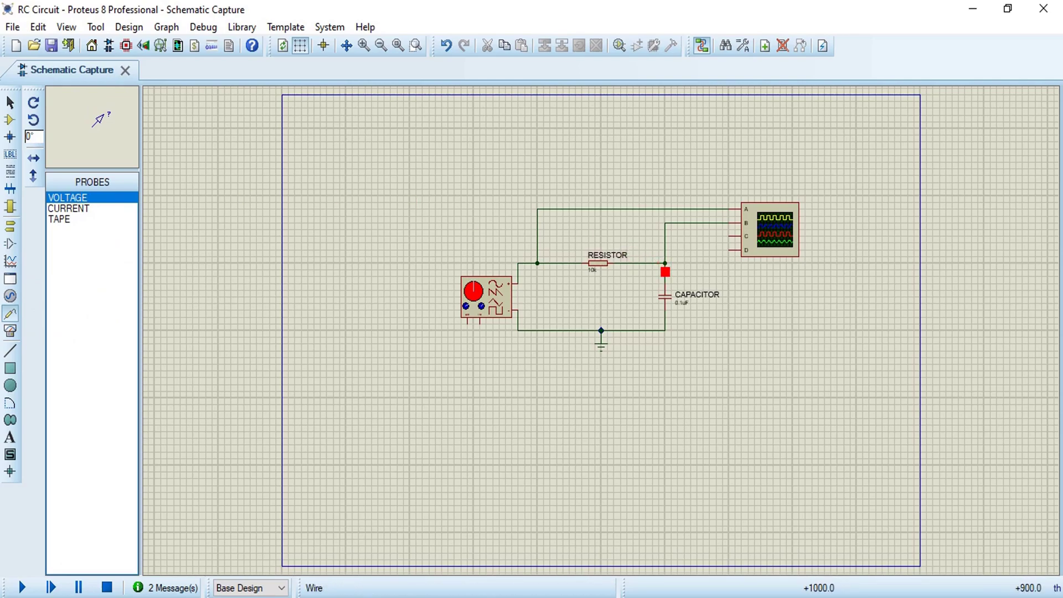
click(666, 274)
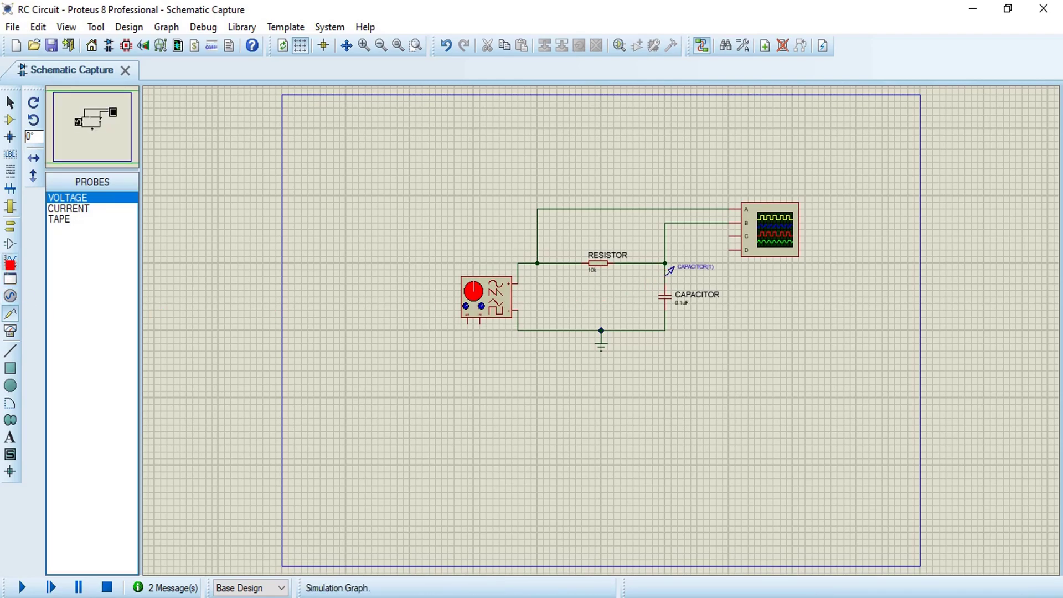
click(9, 261)
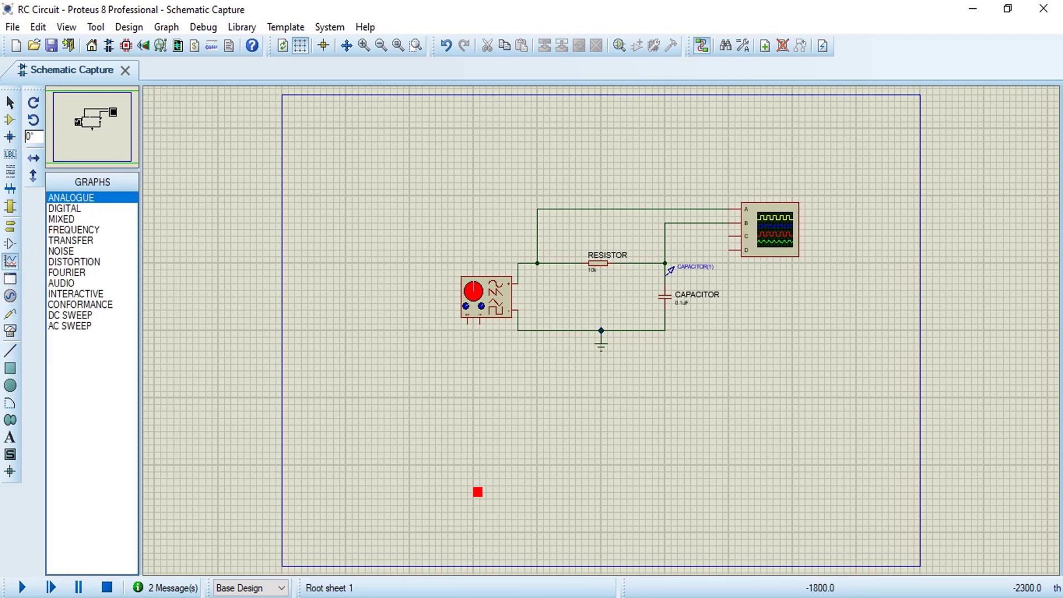
Draw an analogue graph below the circuit, titled TRANSIENT ANALYSIS with a 20ms stop time
drag(434, 532, 790, 356)
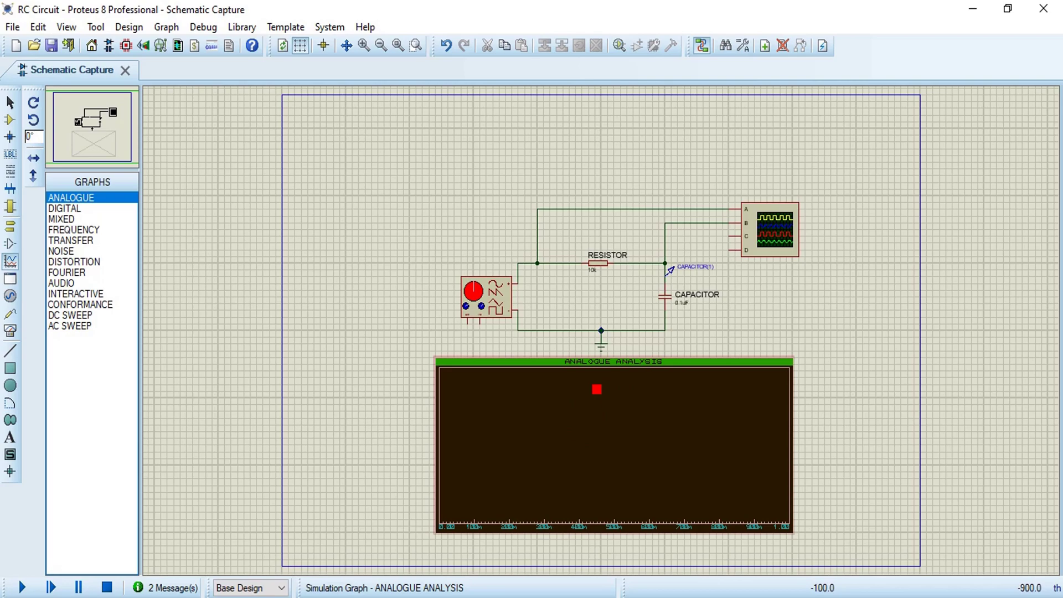
right_click(596, 408)
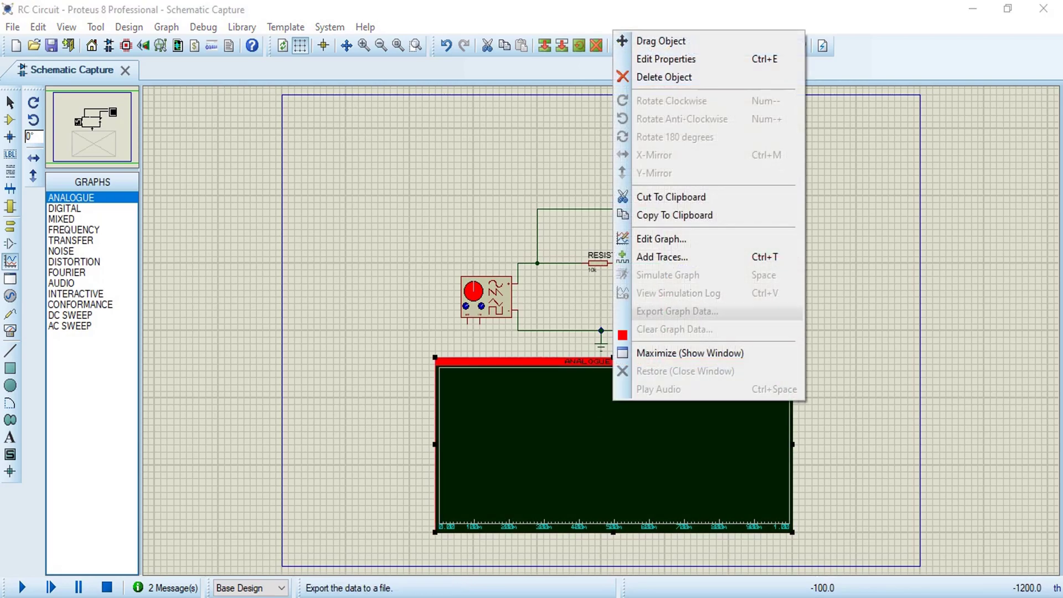
click(664, 59)
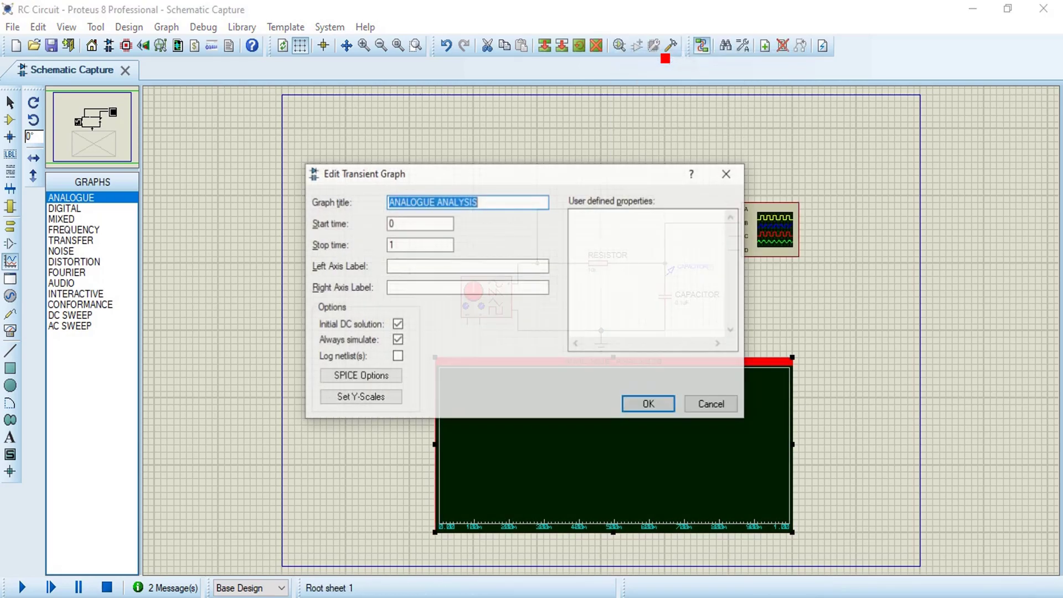
key(ctrl+shift+Left)
text(TRANSIENT)
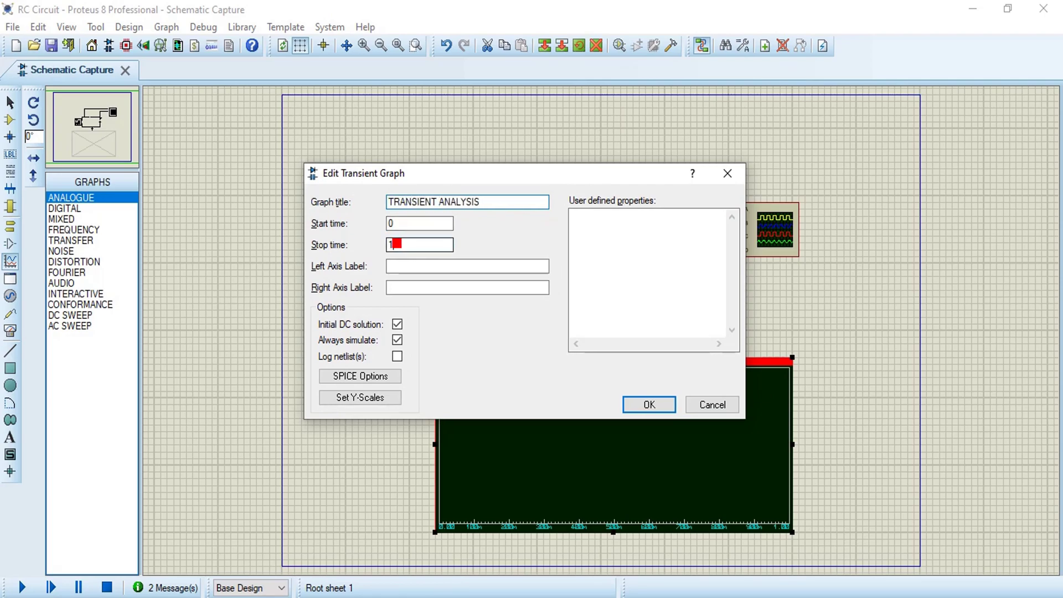
drag(397, 244, 385, 241)
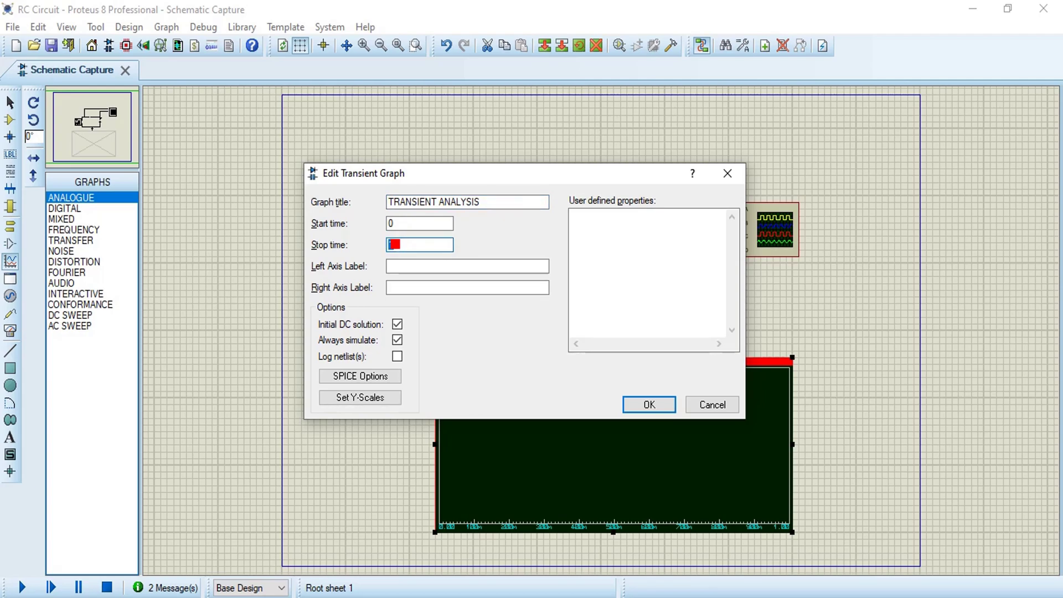
text(20ms)
click(642, 404)
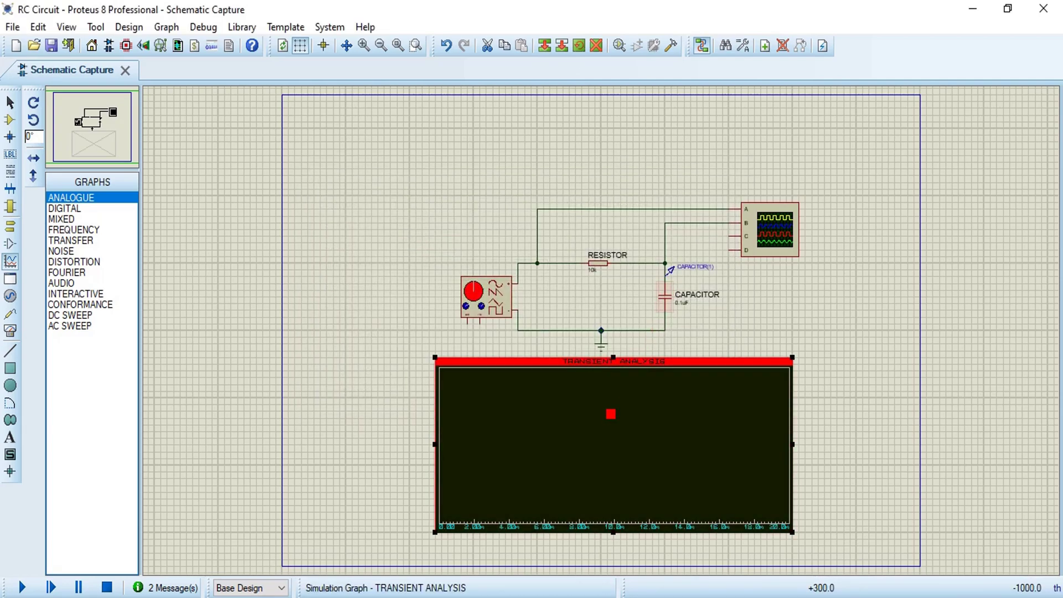
Abandon the Add Traces dialog and drag the CAPACITOR(1) voltage probe onto the Transient Analysis graph
right_click(609, 414)
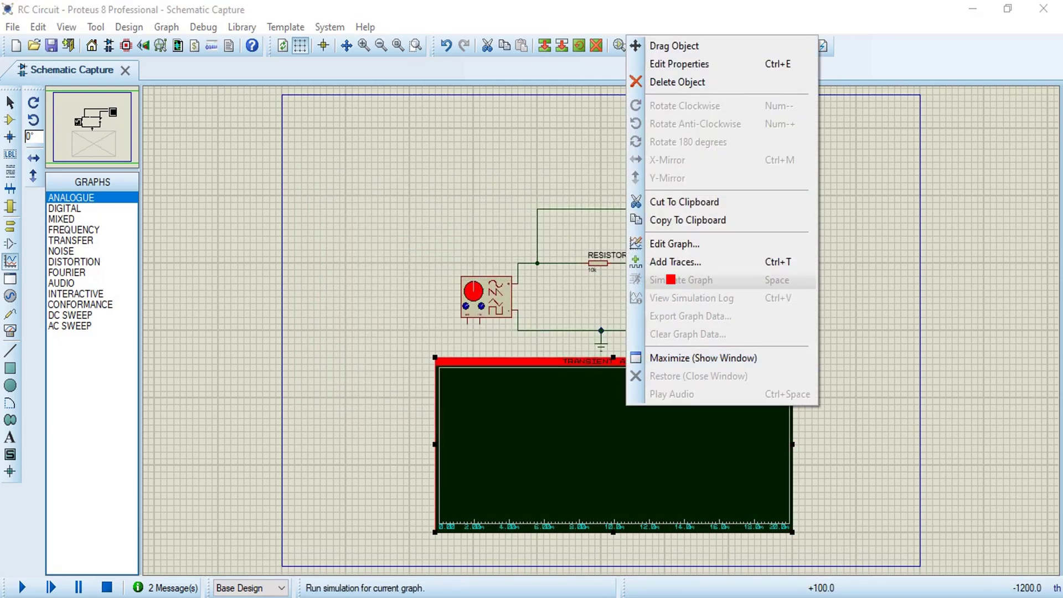
click(673, 263)
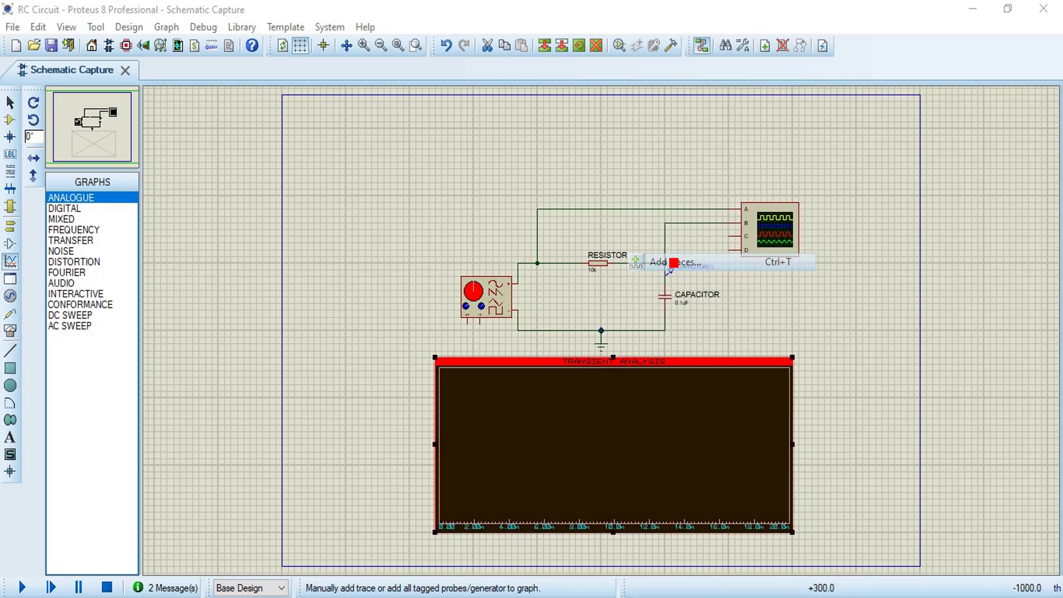
click(583, 254)
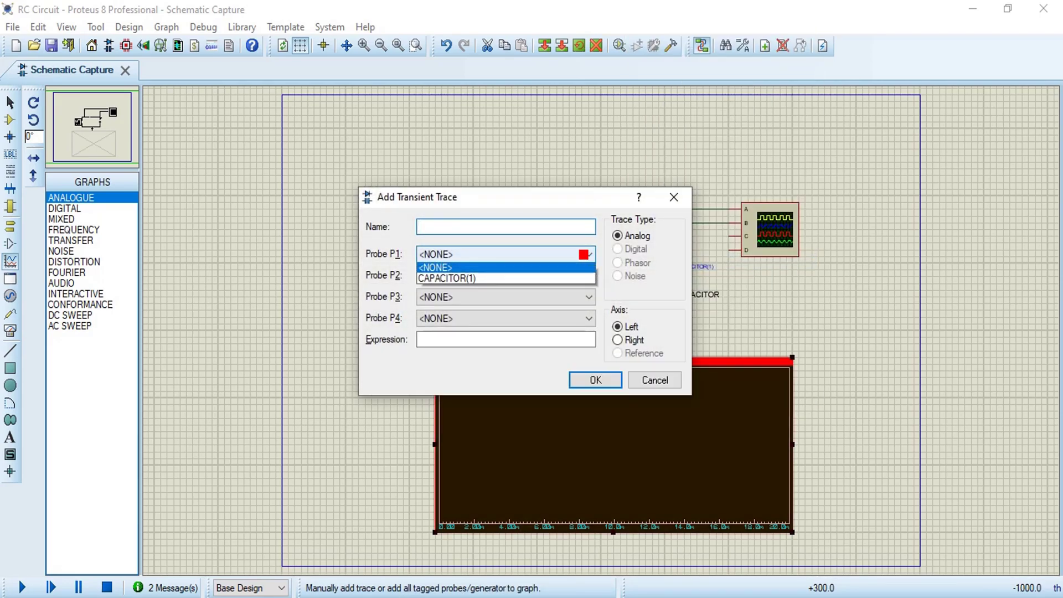
click(542, 279)
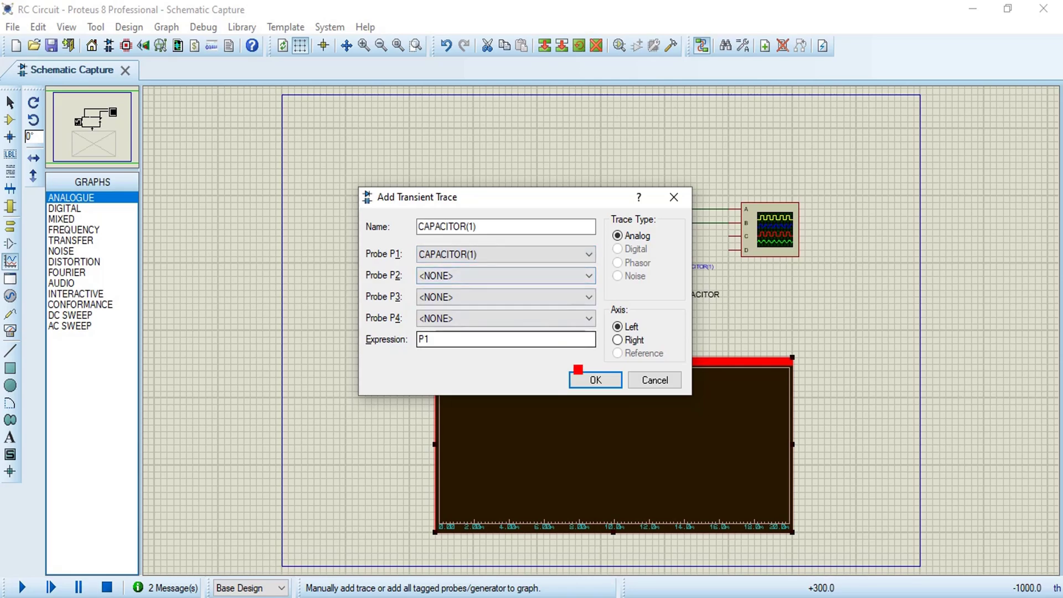
click(652, 380)
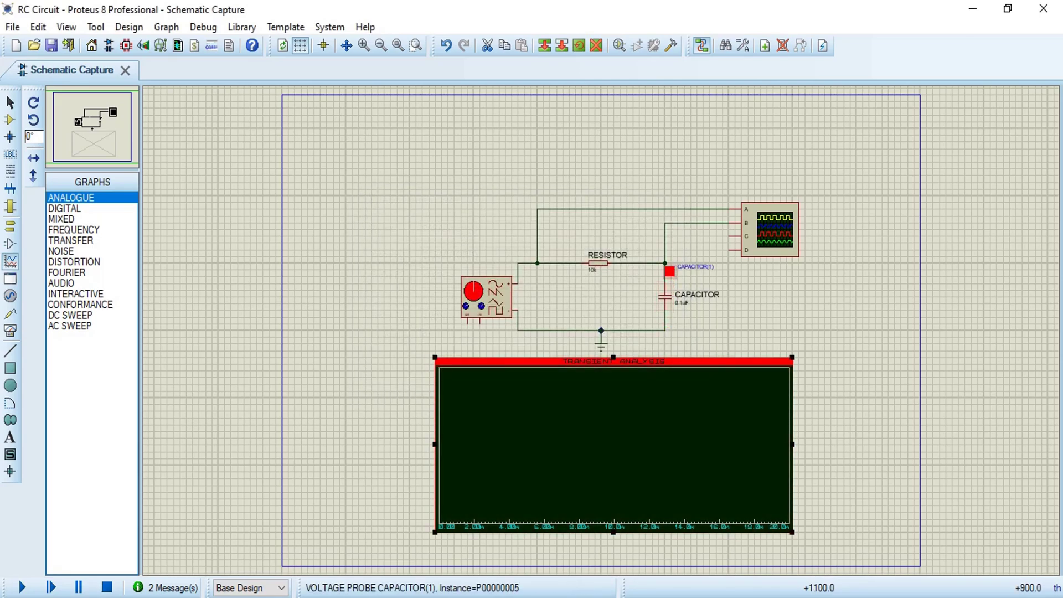
click(669, 271)
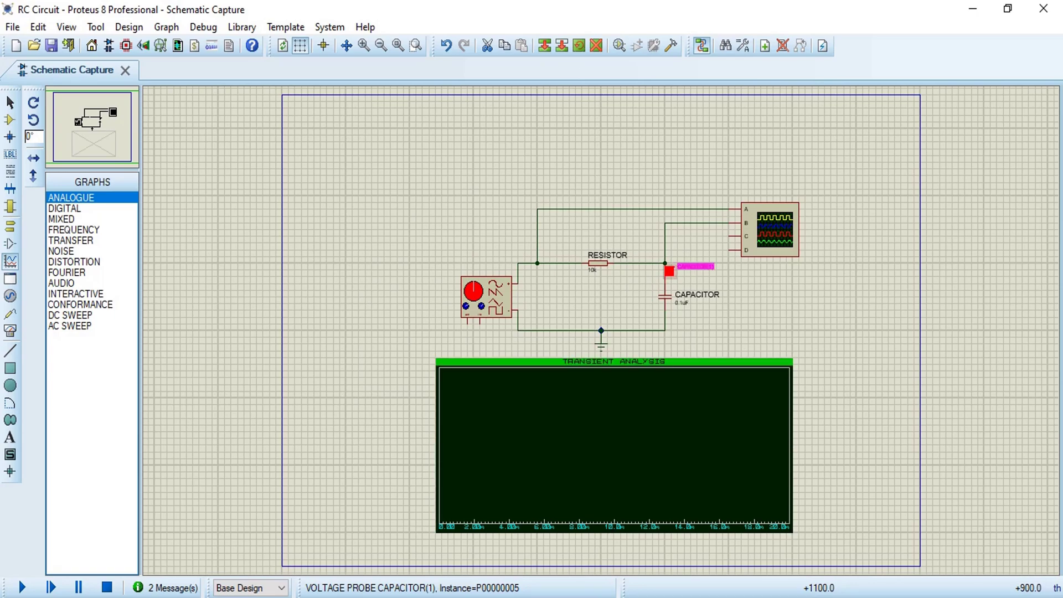
drag(669, 270, 576, 428)
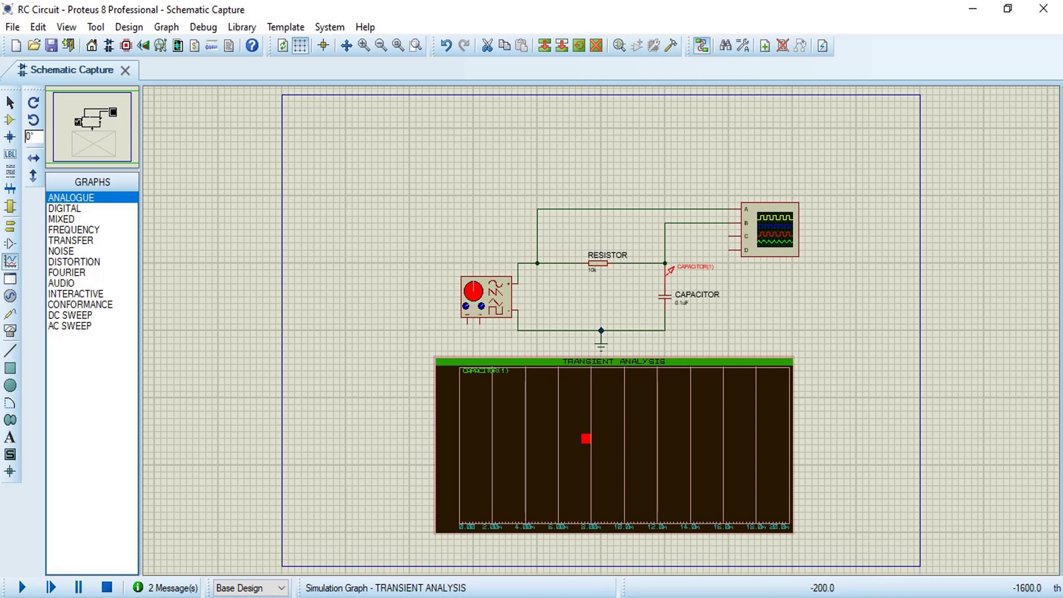
Simulate the transient graph and open it full size to show CAPACITOR(1)'s 0–20 ms charge–discharge curve
right_click(586, 438)
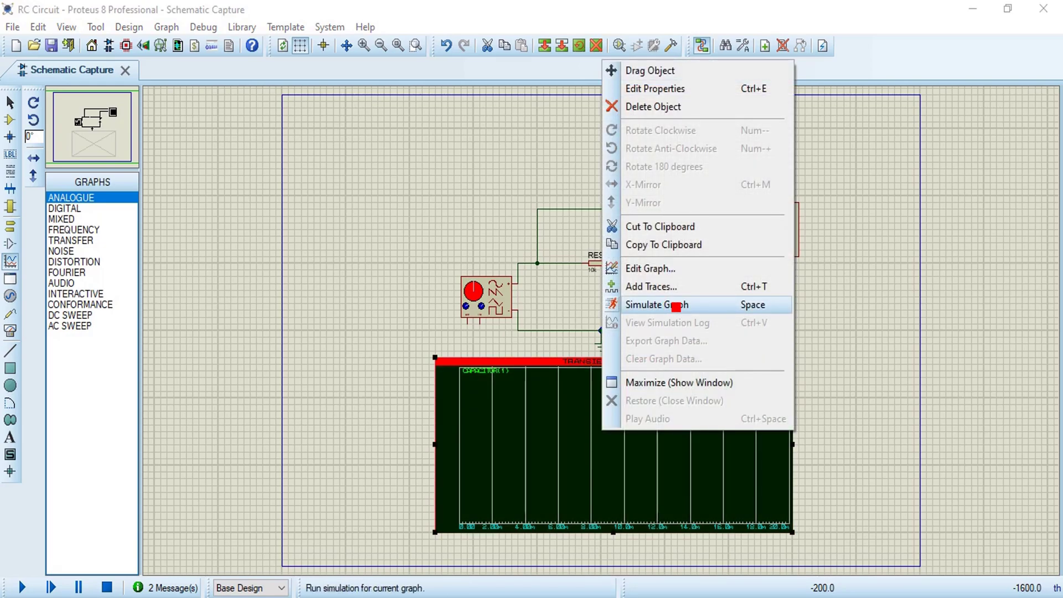
click(676, 307)
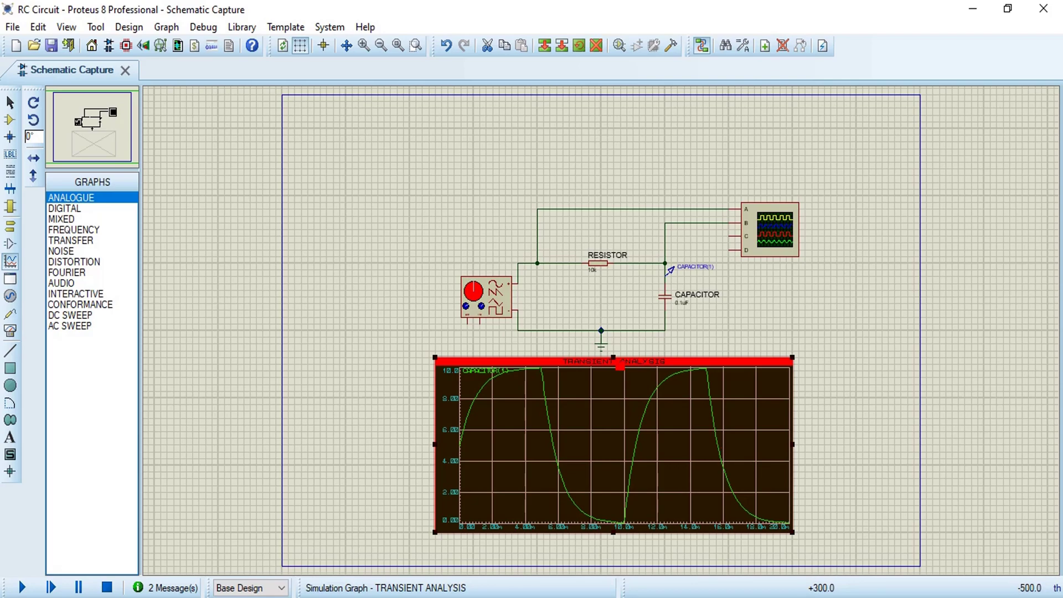
click(621, 363)
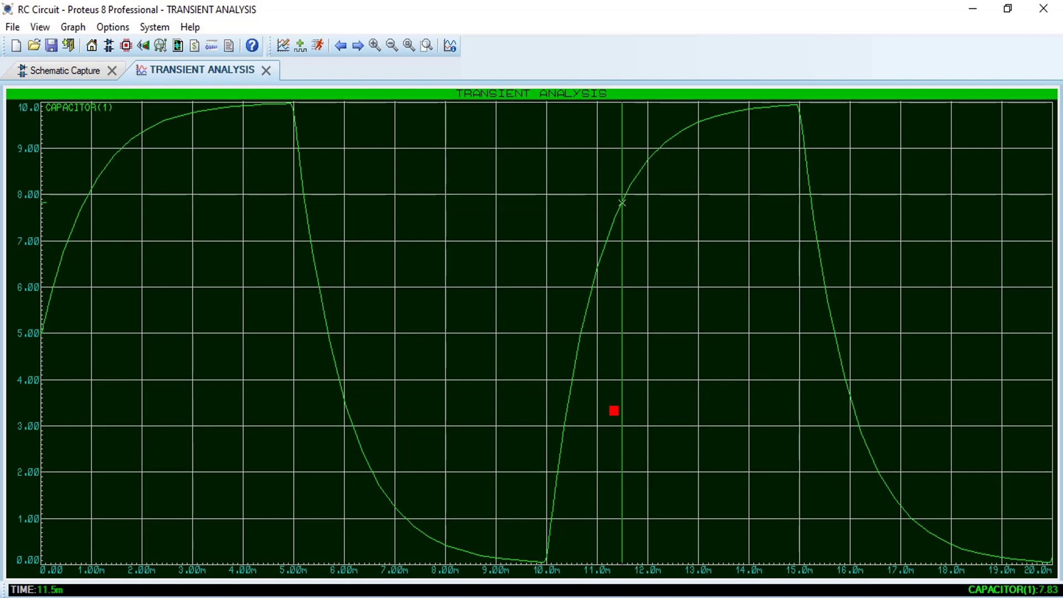
click(82, 72)
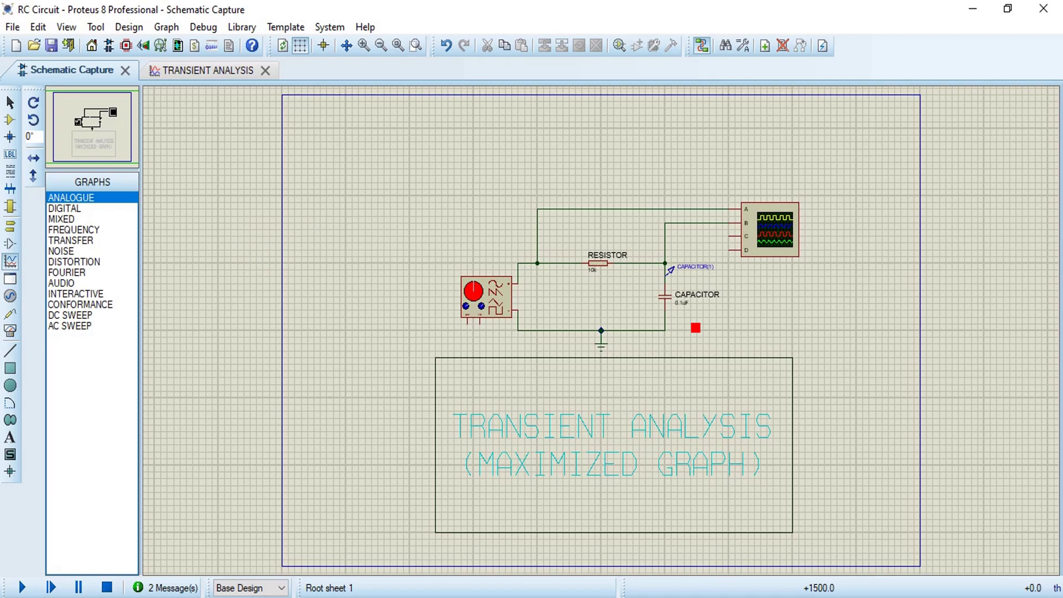
click(214, 70)
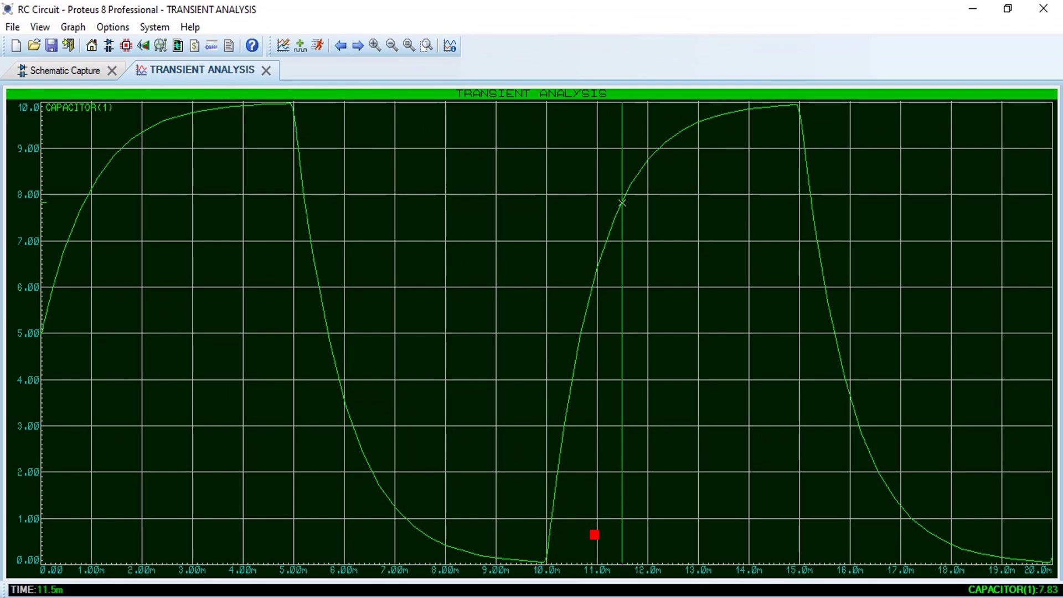
Move the graph cursor from about 11.6 ms through 15.0 and 15.9 ms to 16.0 ms, reading 3.69
drag(621, 408, 586, 375)
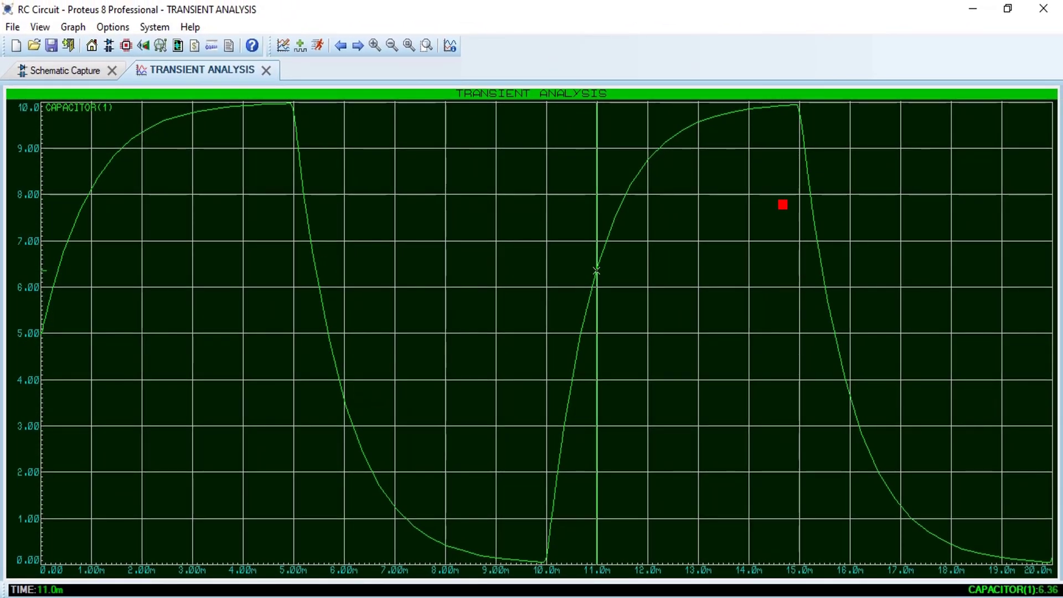
click(798, 309)
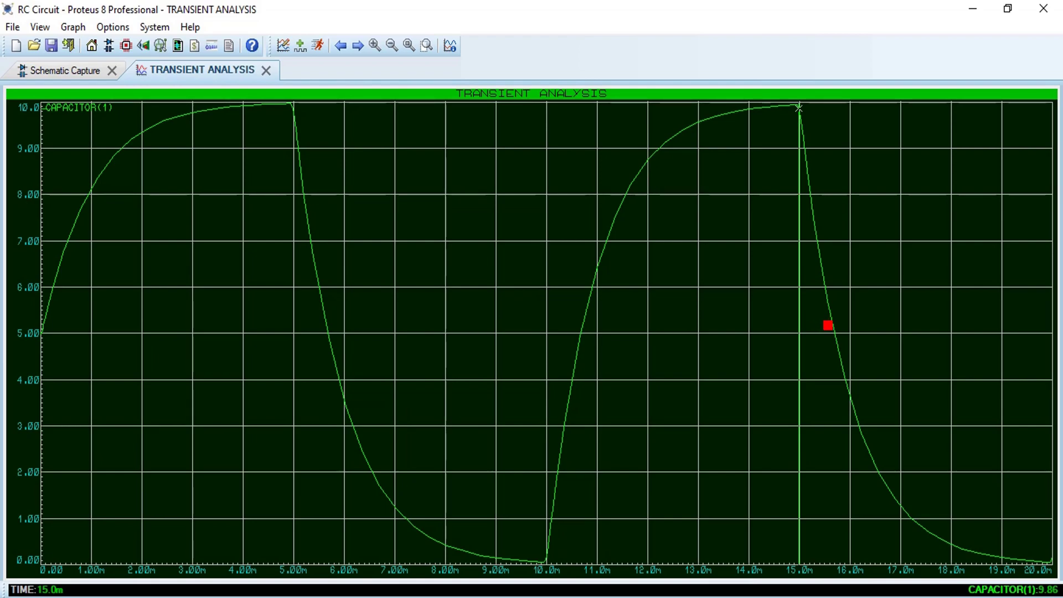
click(844, 386)
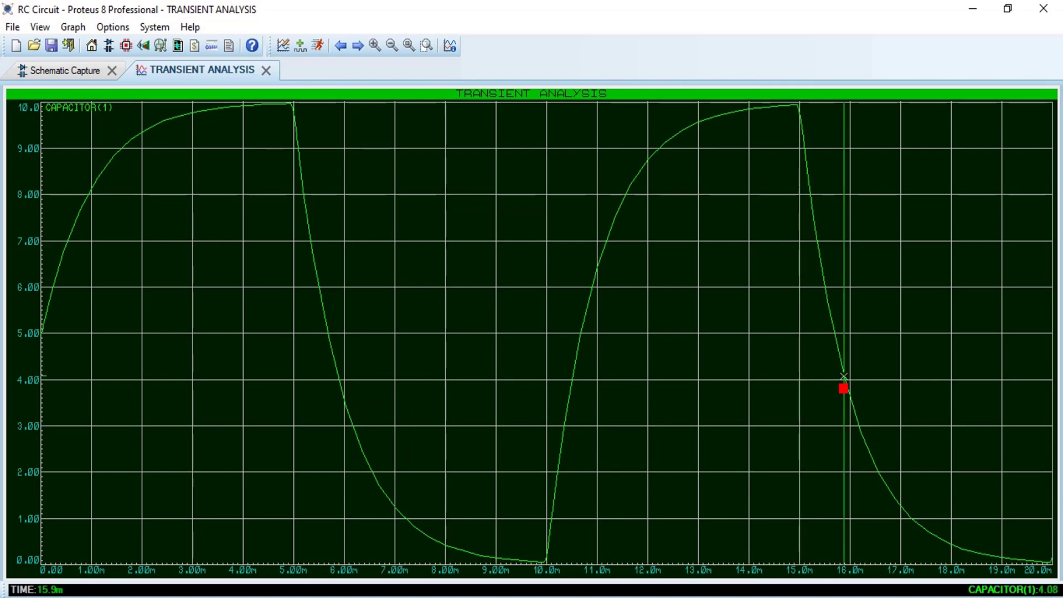
click(845, 387)
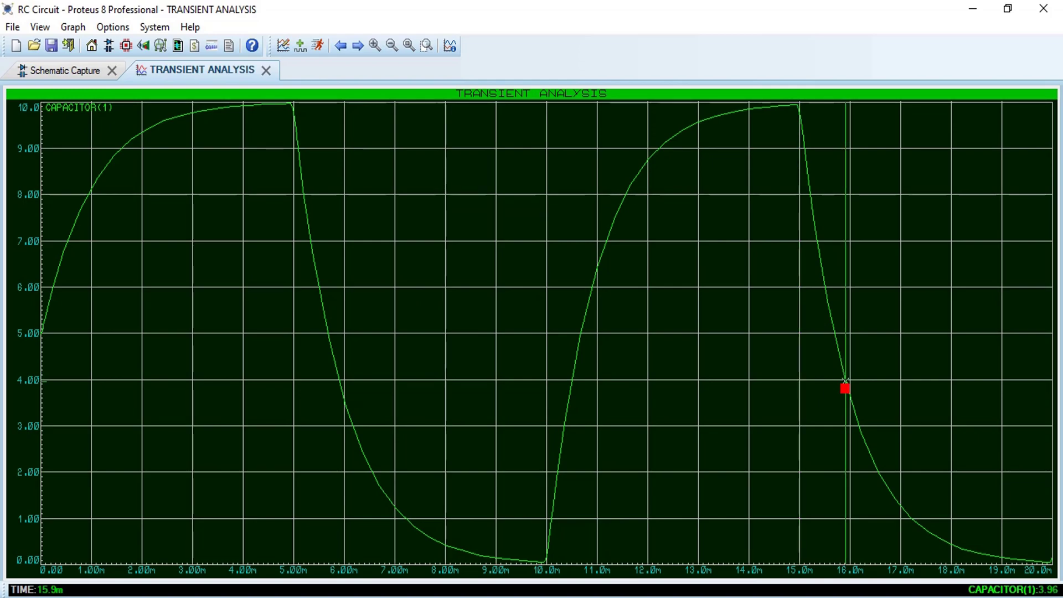
click(847, 389)
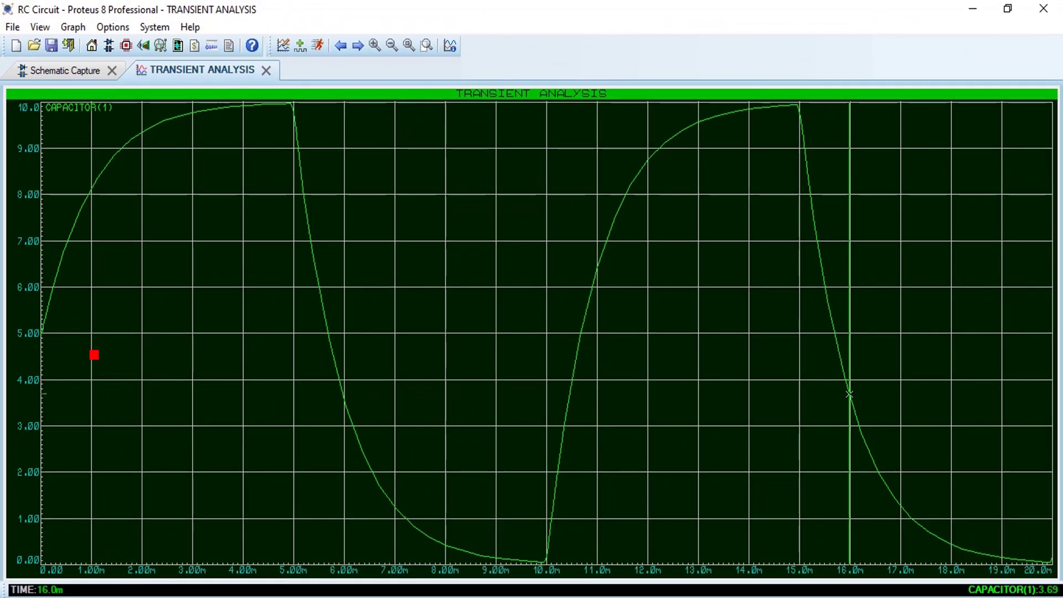
Read the curve at about 1.87, 4.99, 6.45 and 8.79 ms, then close the TRANSIENT ANALYSIS tab
mouse_move(93, 355)
mouse_down()
mouse_move(66, 359)
mouse_move(92, 369)
mouse_up()
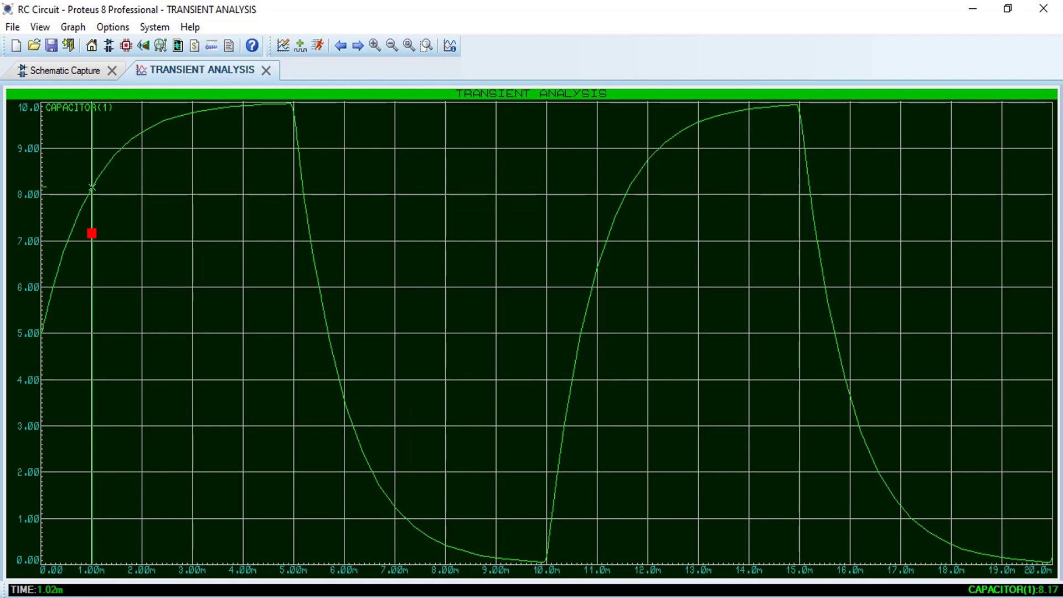
drag(91, 233, 142, 236)
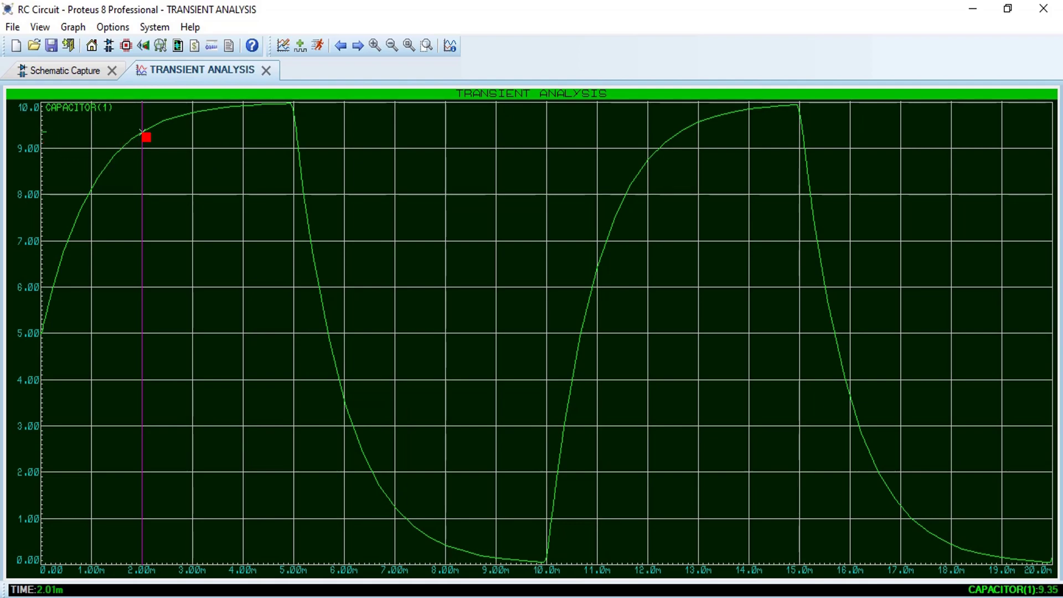
drag(328, 285, 394, 327)
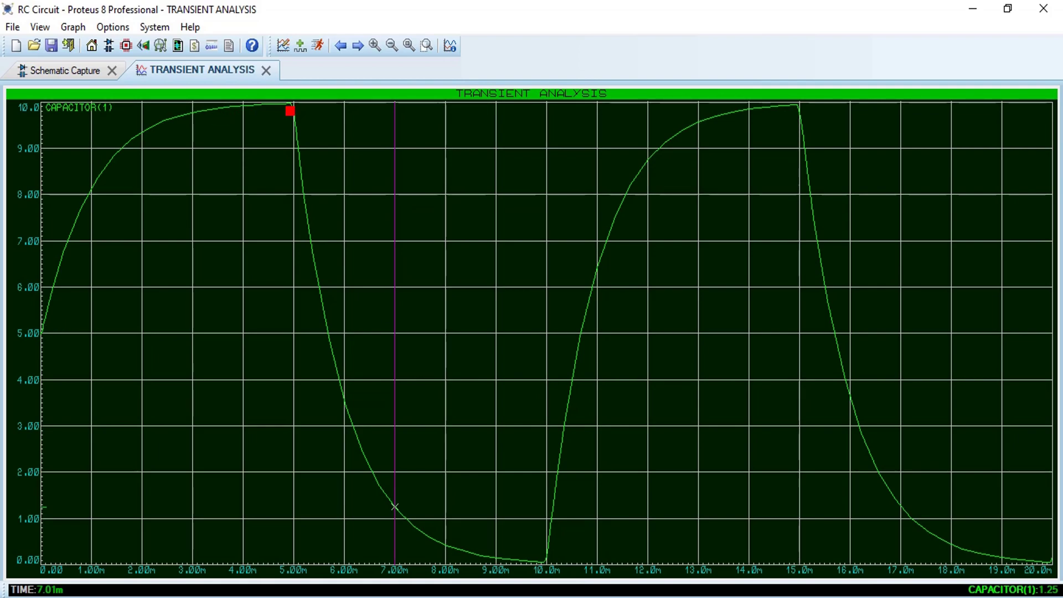
click(293, 125)
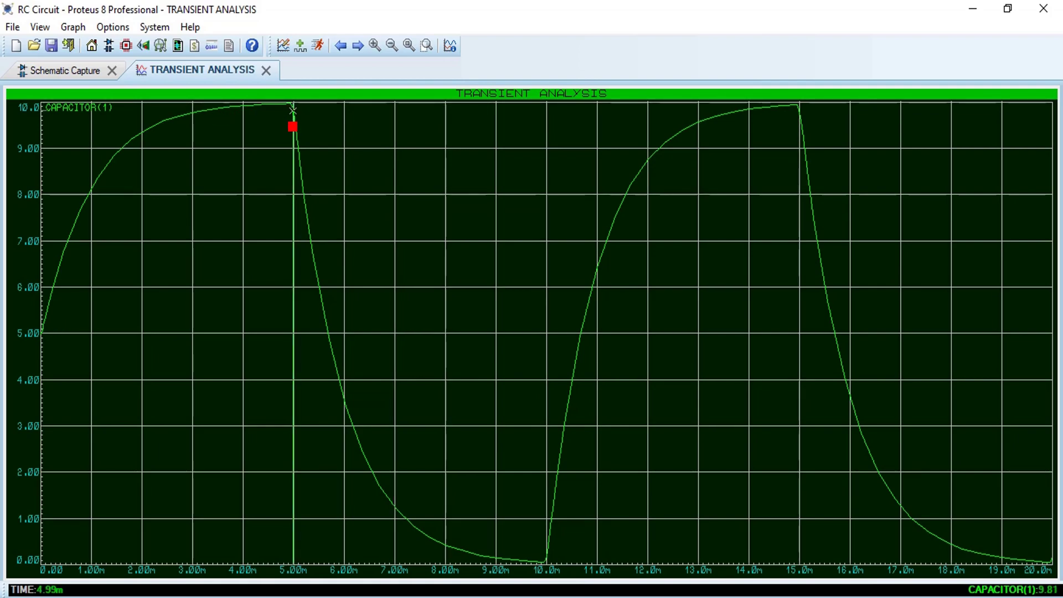
drag(294, 127, 1047, 339)
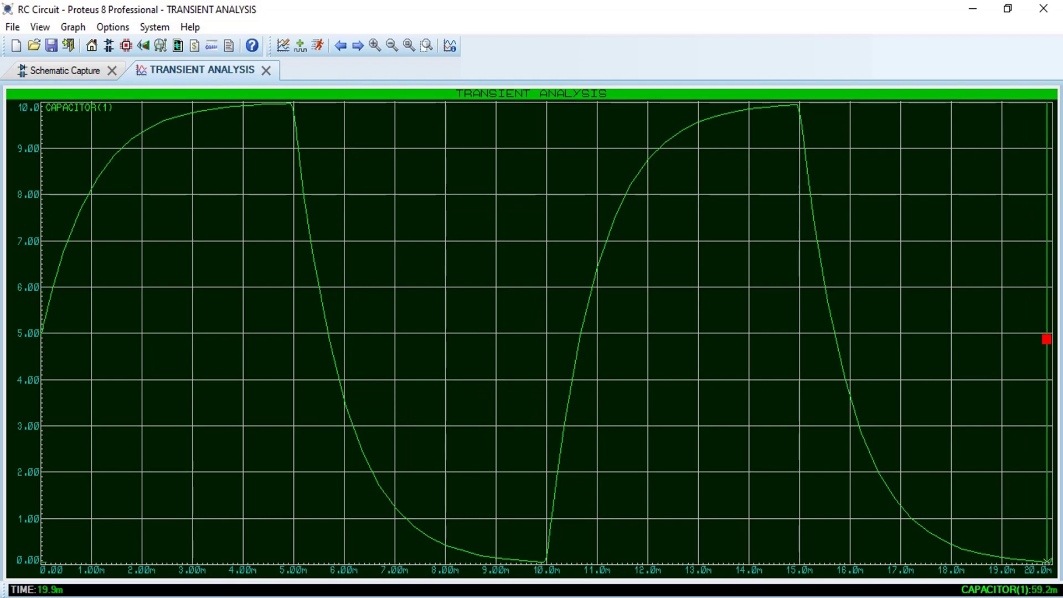
click(266, 70)
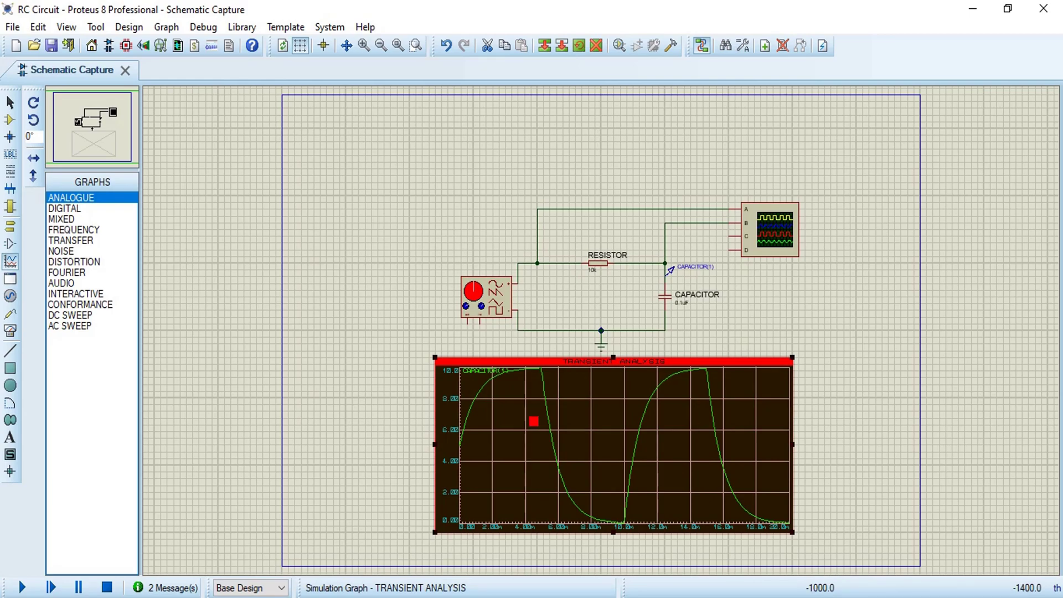
Export the current graph as a 100 DPI monochrome bitmap via File > Export Graphics > Export Bitmap
click(12, 26)
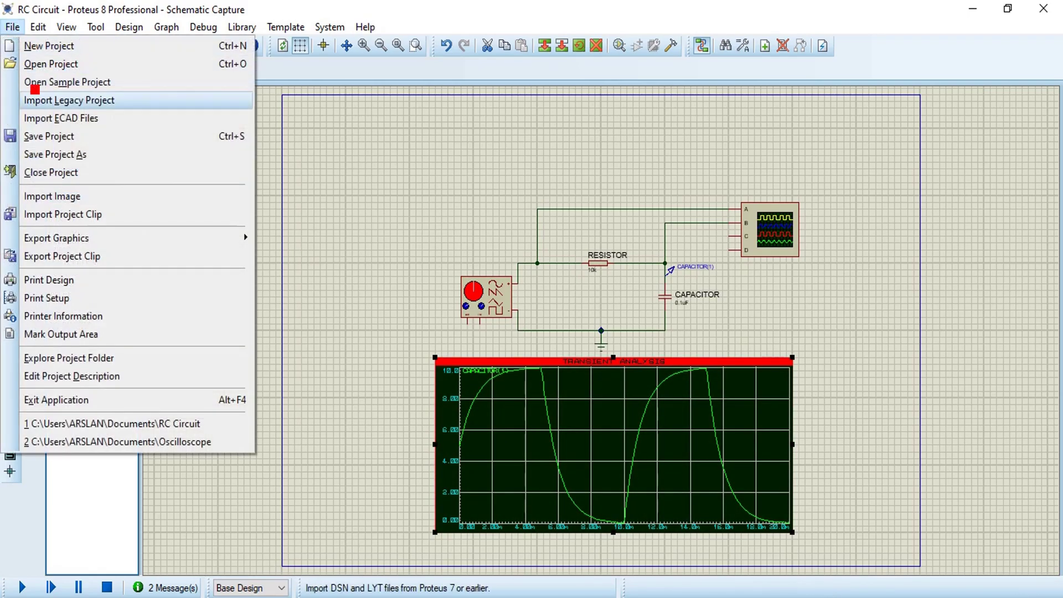
mouse_move(96, 235)
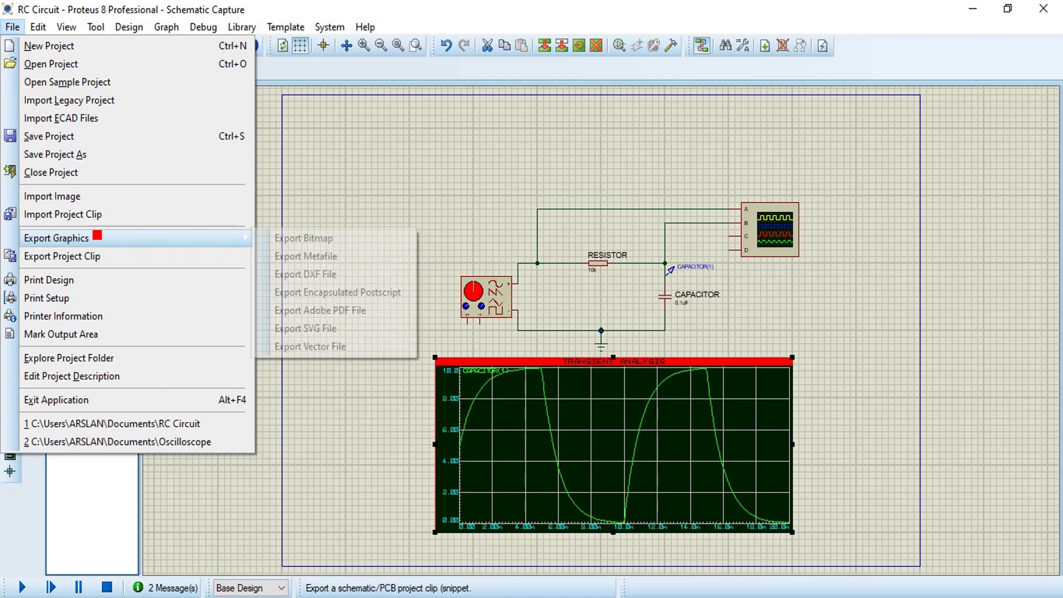
click(303, 237)
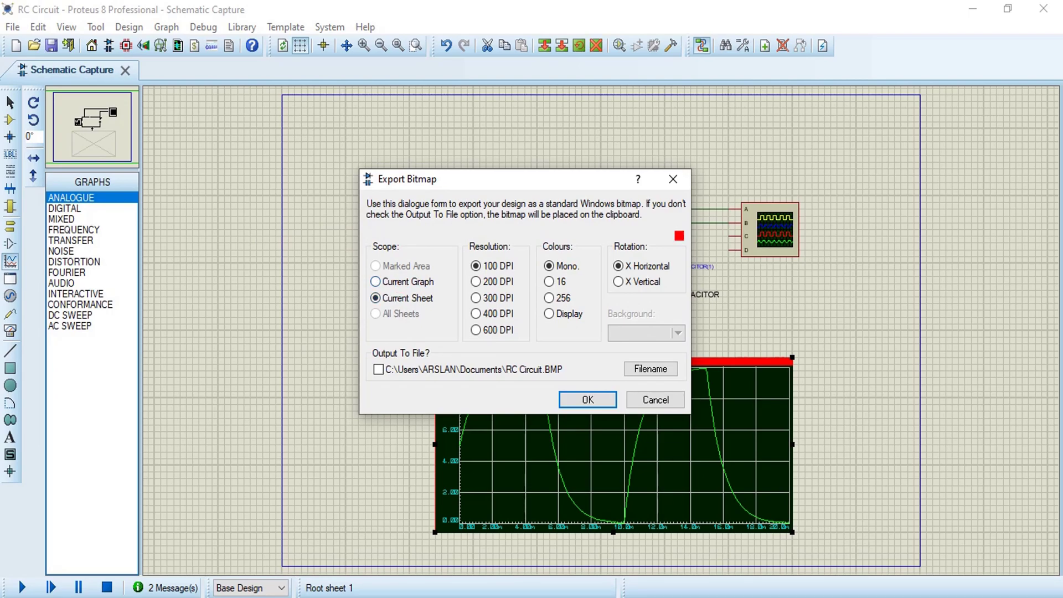
drag(605, 178, 657, 354)
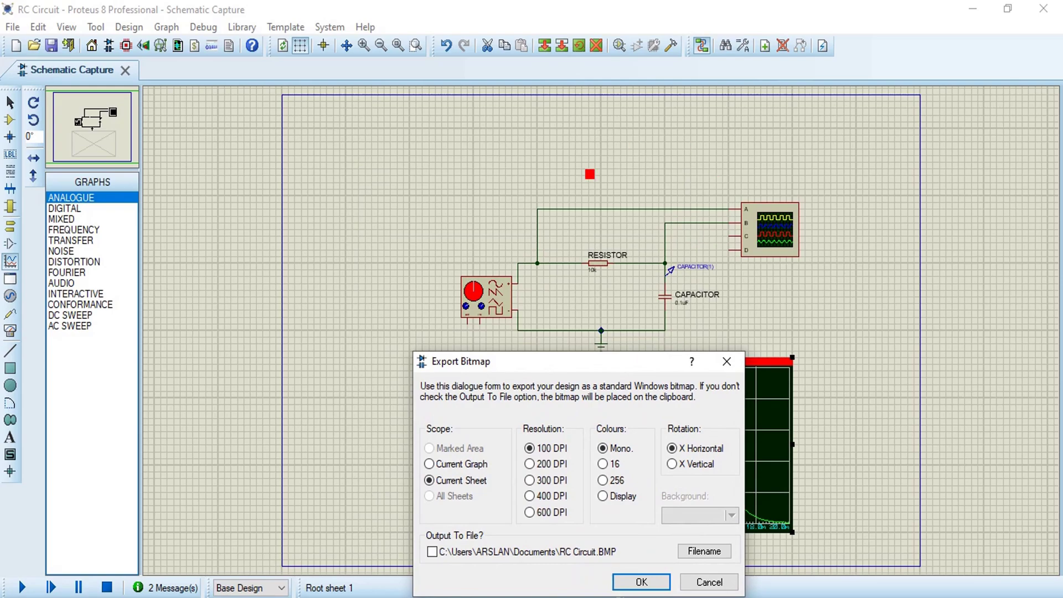
drag(560, 359, 445, 174)
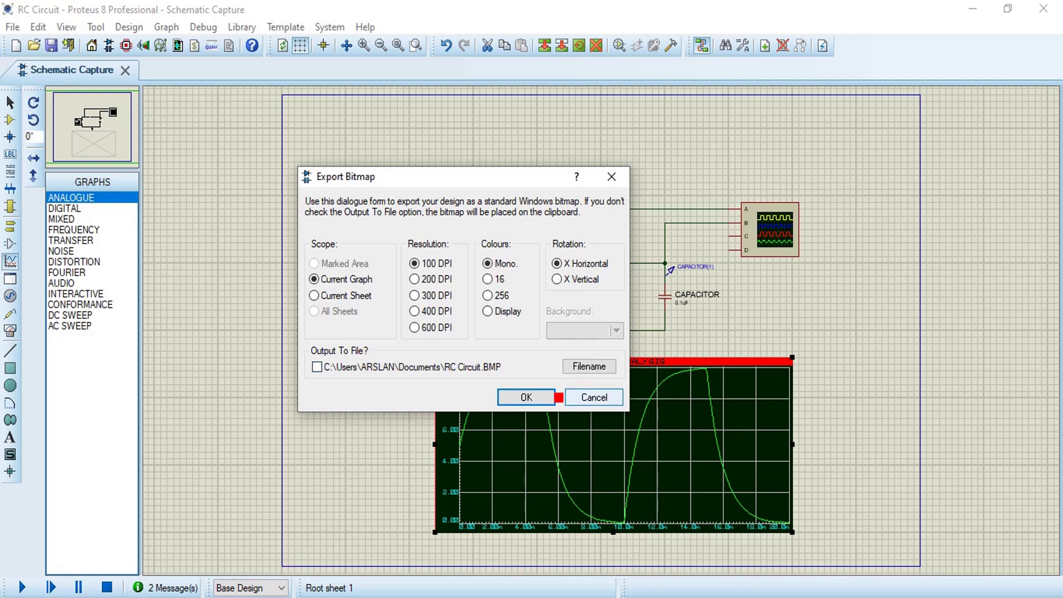
click(593, 397)
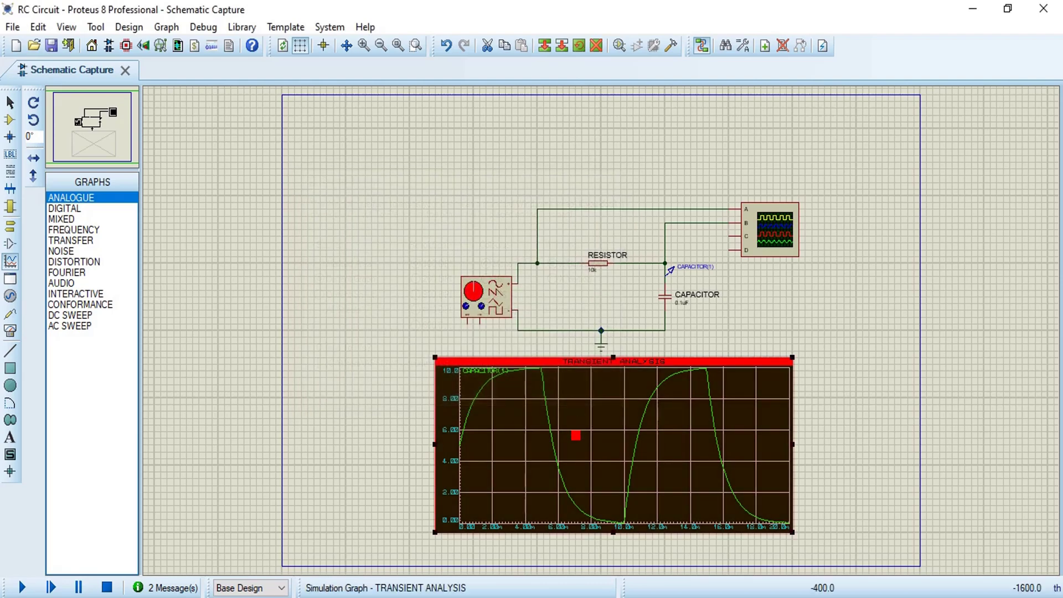